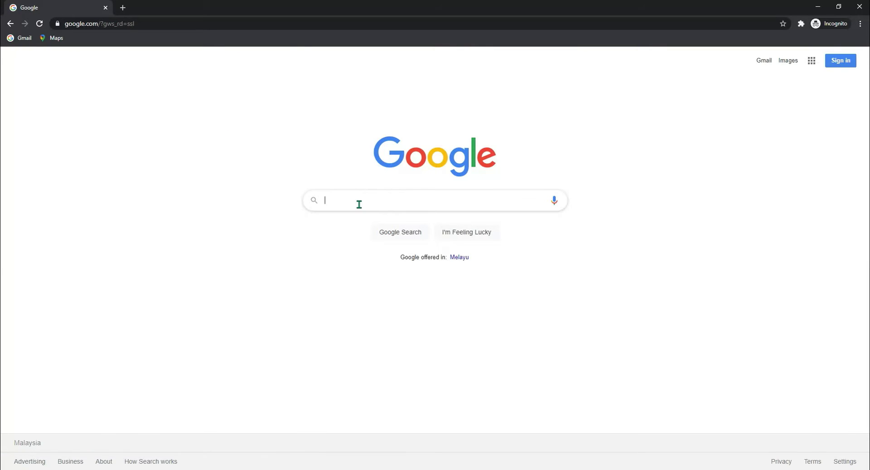
Step: Search the web for "postman download for windows 10 64 bit"
{"action": "type", "text": "post"}
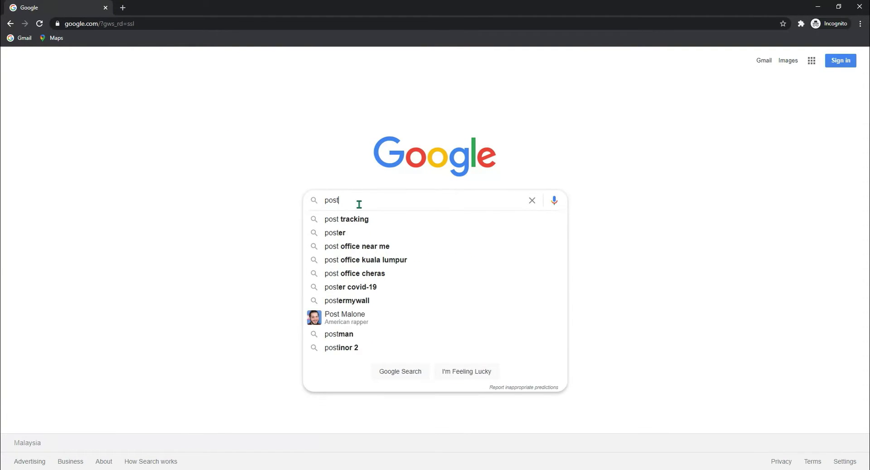
{"action": "type", "text": "man"}
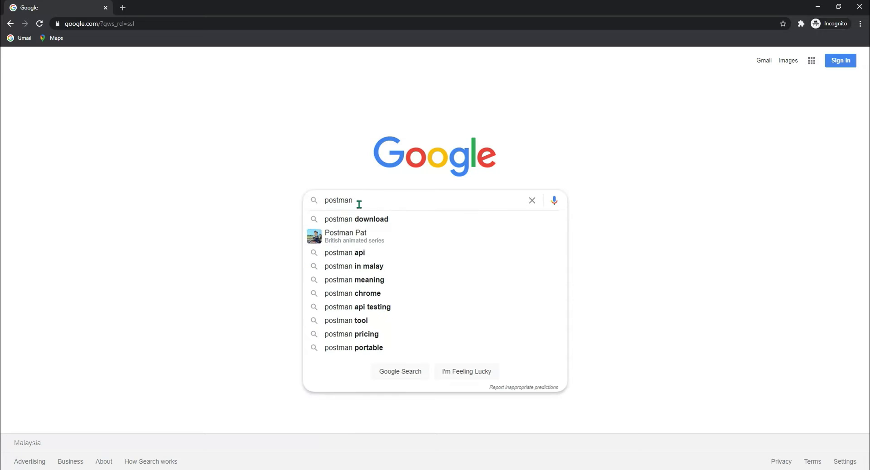
{"action": "type", "text": " down"}
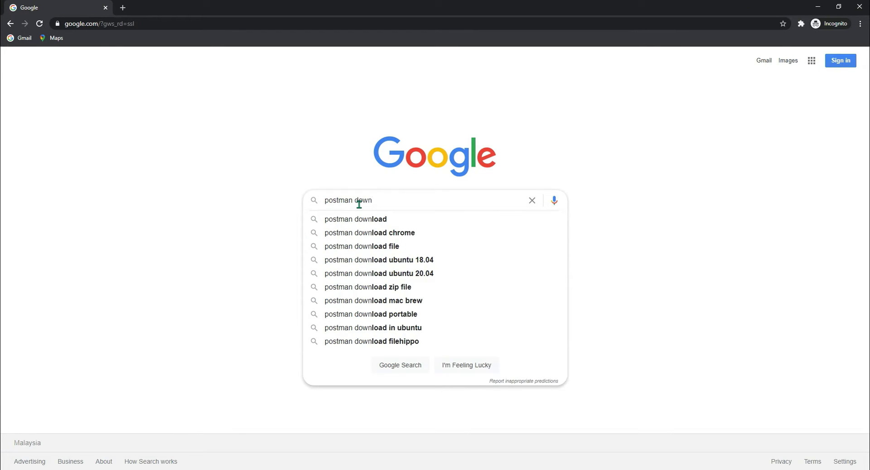
{"action": "type", "text": "loa"}
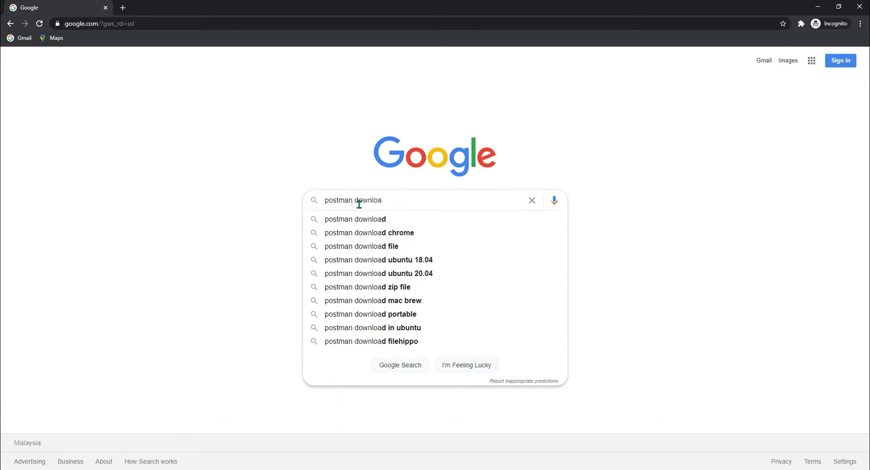
{"action": "type", "text": "d for win"}
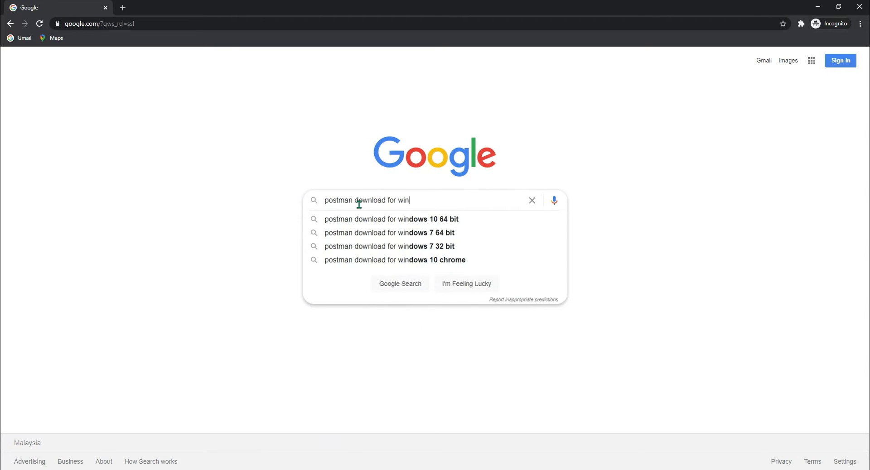
{"action": "type", "text": "dows 10"}
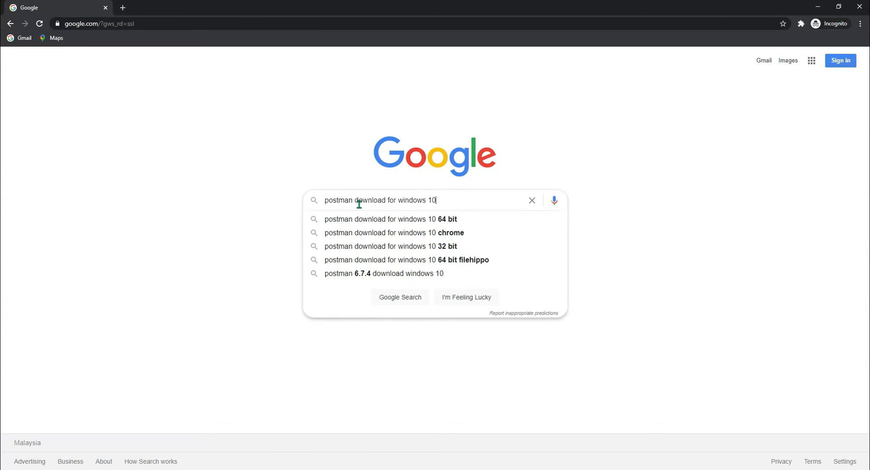
{"action": "key", "text": "Down"}
{"action": "key", "text": "Return"}
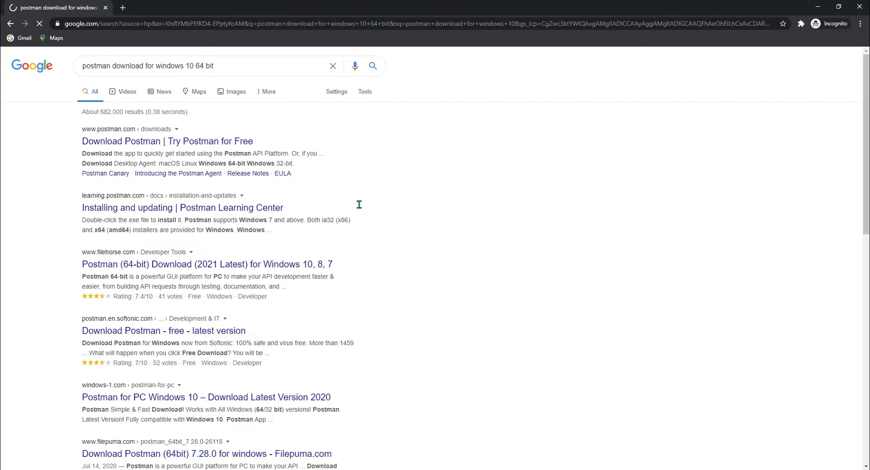
Step: Open the official Postman downloads page from the results and download the Windows 64-bit app installer
{"action": "left_click", "coordinate": [122, 150]}
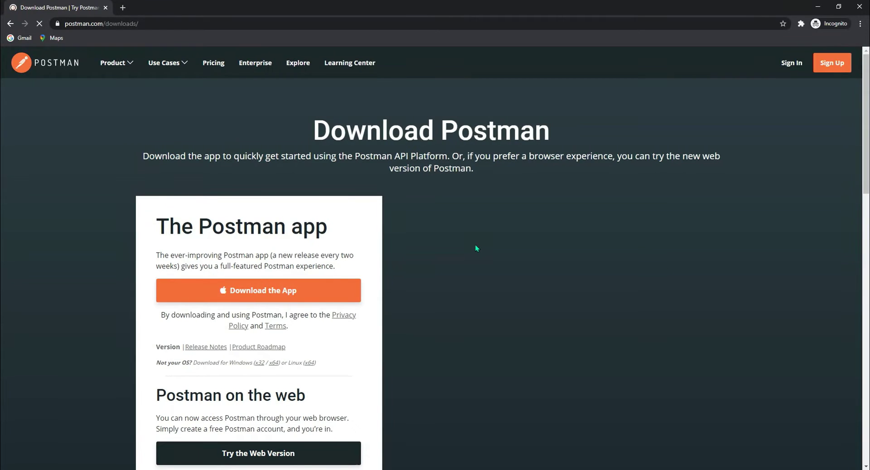
{"action": "scroll", "coordinate": [478, 248], "scroll_direction": "down", "scroll_amount": 2}
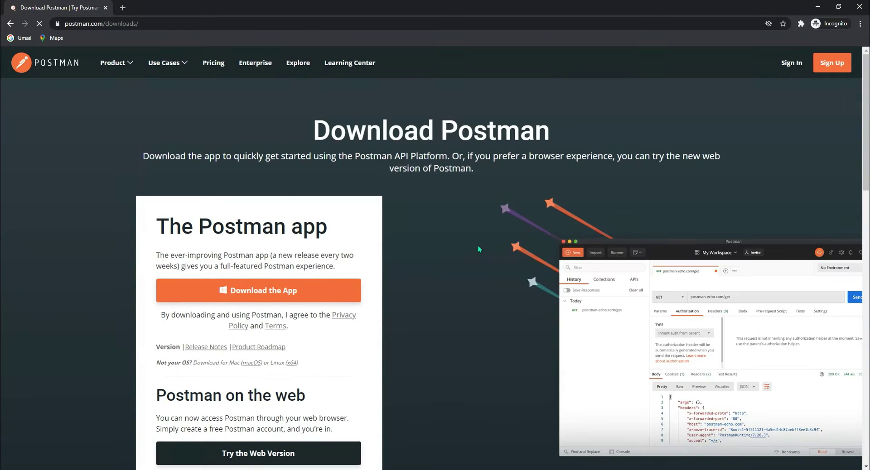
{"action": "scroll", "coordinate": [478, 248], "scroll_direction": "down", "scroll_amount": 1}
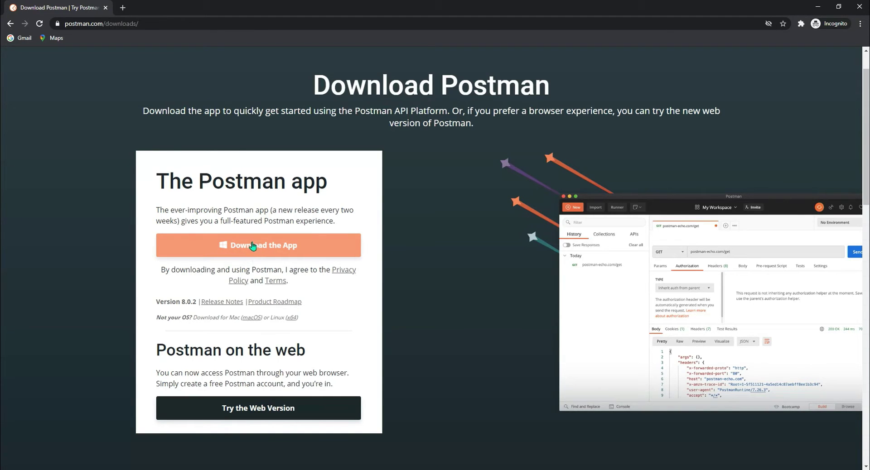
{"action": "left_click", "coordinate": [251, 246]}
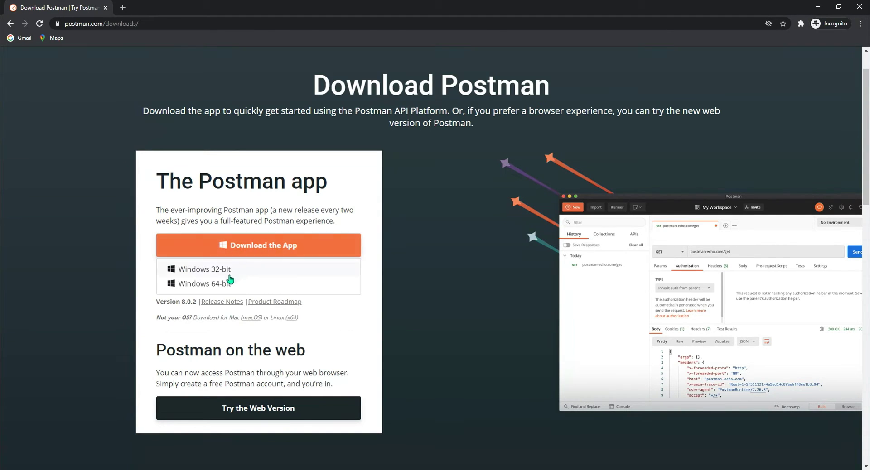
{"action": "left_click", "coordinate": [214, 285]}
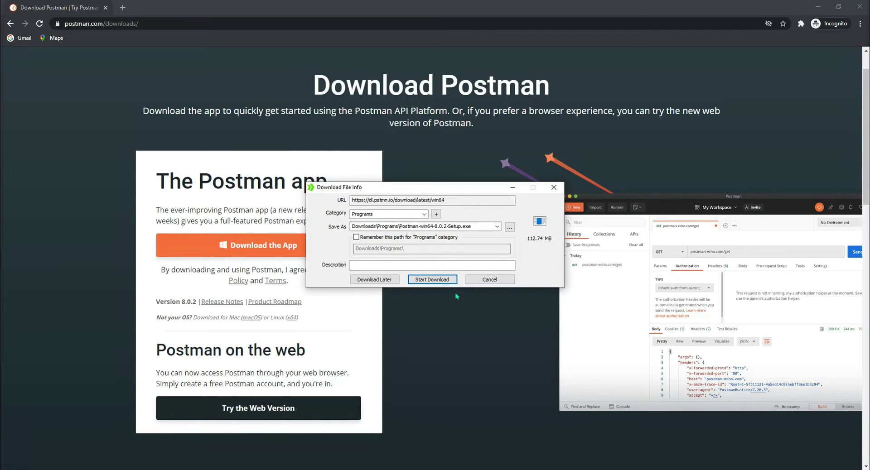
{"action": "left_click", "coordinate": [449, 280]}
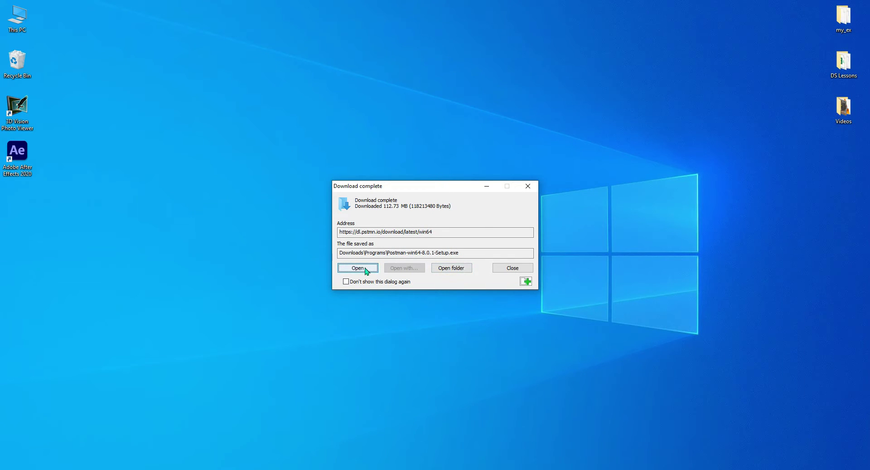
Step: Open the folder holding the downloaded file and run the Postman-win64-8.0.1-Setup installer
{"action": "left_click", "coordinate": [447, 269]}
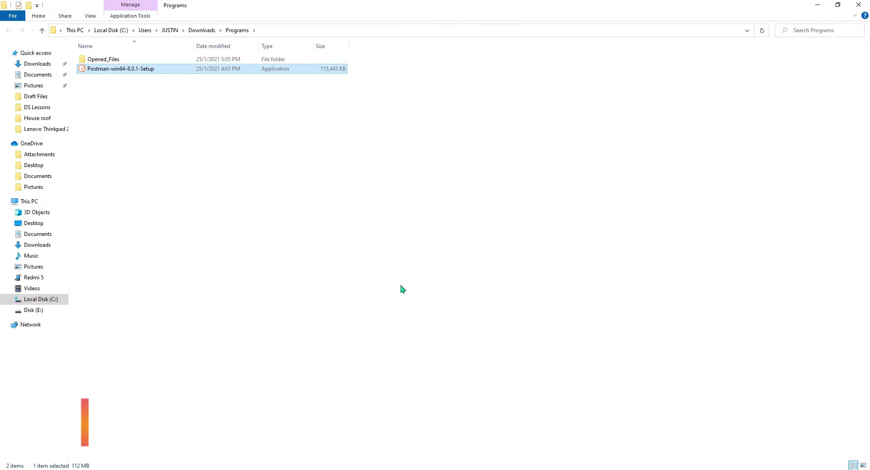
{"action": "double_click", "coordinate": [136, 72]}
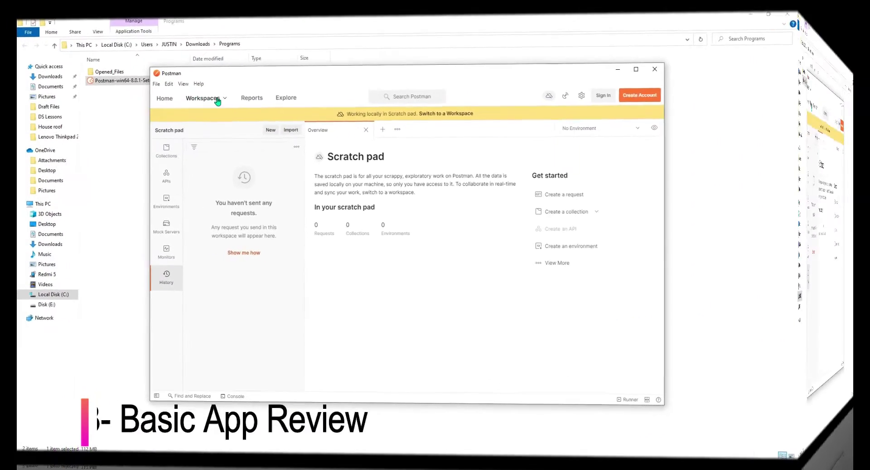
{"action": "left_click", "coordinate": [202, 127]}
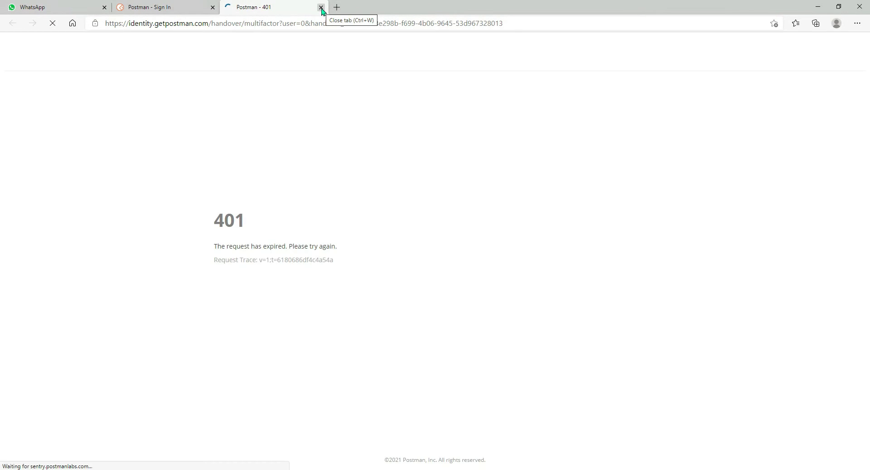
{"action": "left_click", "coordinate": [322, 8]}
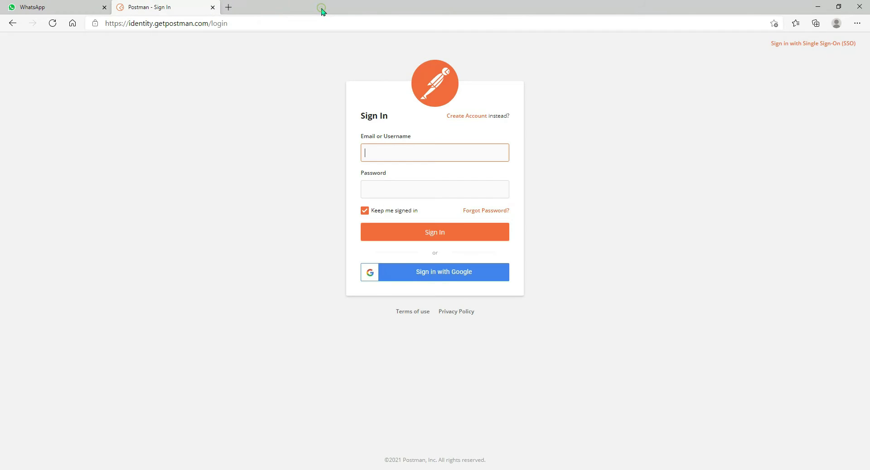
{"action": "left_click", "coordinate": [819, 8]}
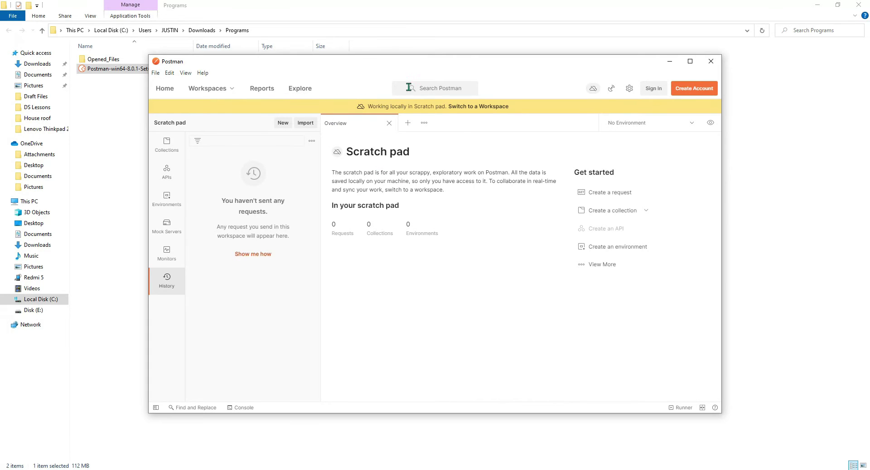
Step: Look over the scratch pad's settings options, environment selector and environment quick look
{"action": "left_click", "coordinate": [629, 89]}
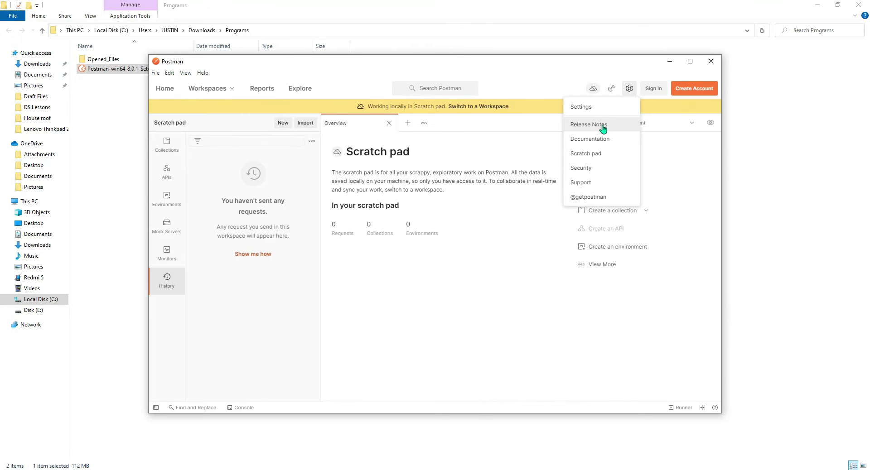
{"action": "left_click", "coordinate": [693, 186]}
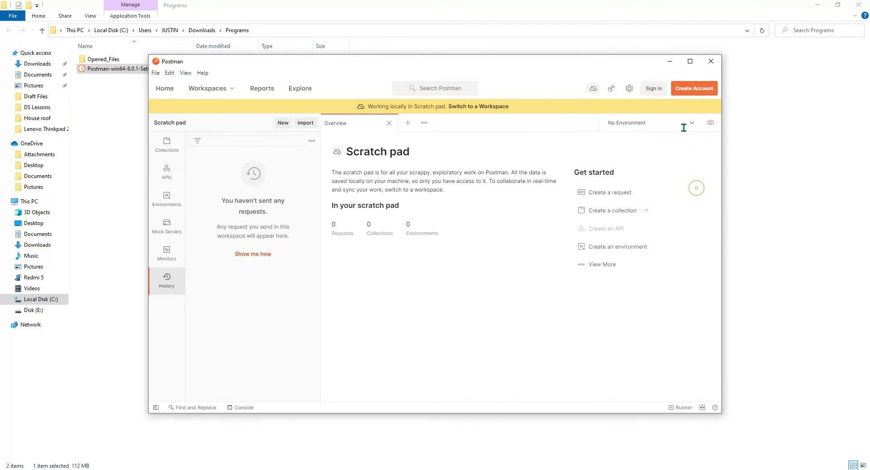
{"action": "left_click", "coordinate": [685, 123]}
{"action": "left_click", "coordinate": [695, 178]}
{"action": "left_click", "coordinate": [710, 123]}
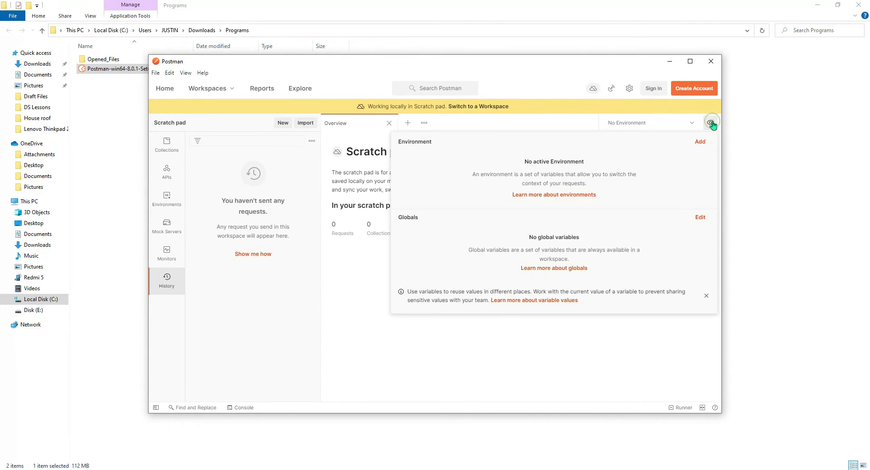
{"action": "left_click", "coordinate": [710, 124]}
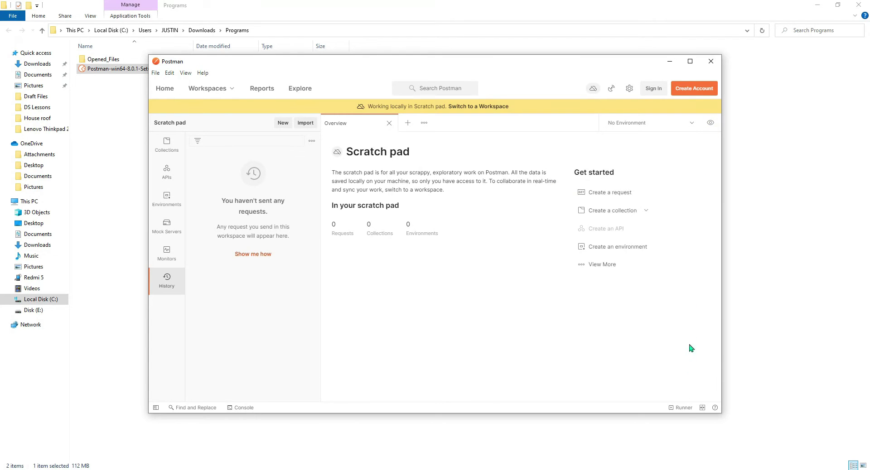
Step: Examine the Runner, Console, Find and Replace, Collections and APIs views of the scratch pad
{"action": "left_click", "coordinate": [684, 408]}
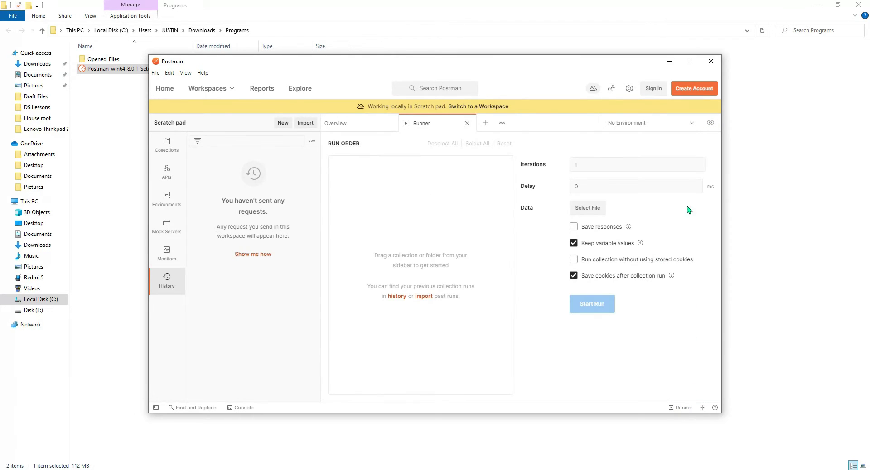
{"action": "left_click", "coordinate": [234, 408]}
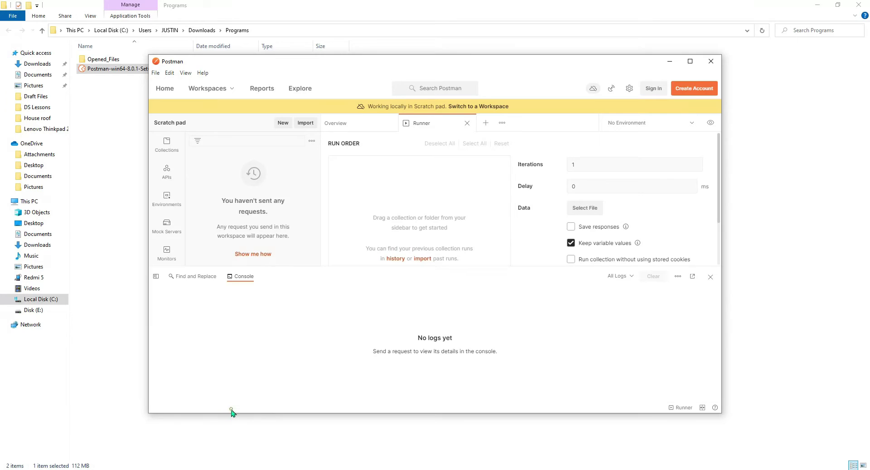
{"action": "left_click", "coordinate": [182, 278]}
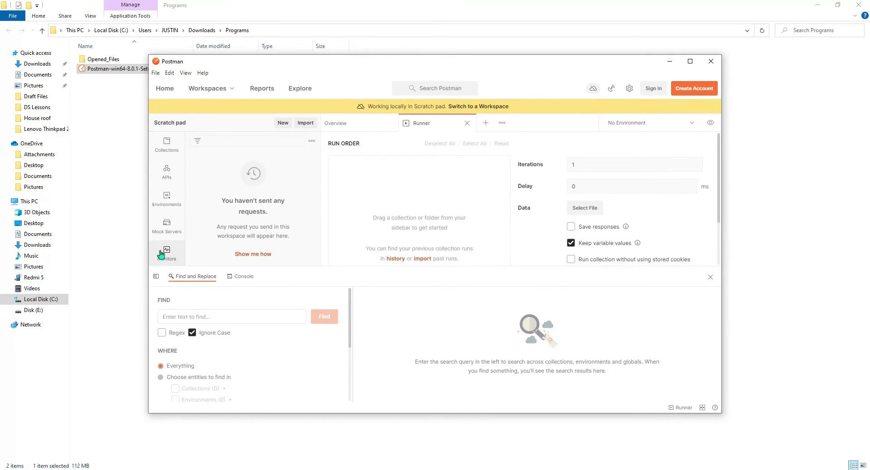
{"action": "left_click", "coordinate": [168, 143]}
{"action": "left_click", "coordinate": [167, 171]}
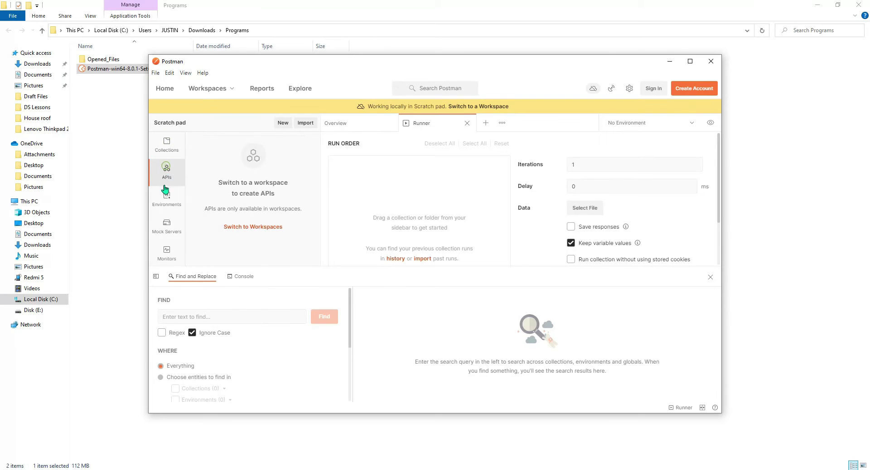
Step: Review the File, Edit and Help commands and the cloud connection status
{"action": "left_click", "coordinate": [156, 74]}
{"action": "left_click", "coordinate": [156, 73]}
{"action": "left_click", "coordinate": [170, 73]}
{"action": "mouse_move", "coordinate": [208, 76]}
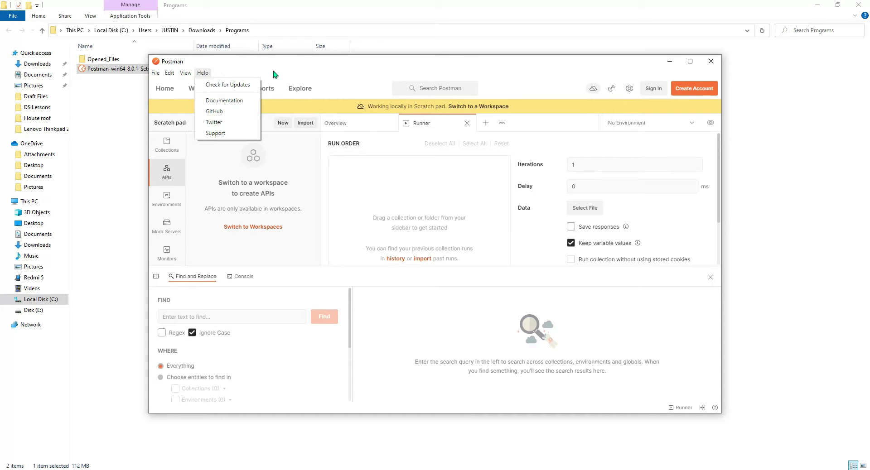
{"action": "left_click", "coordinate": [506, 73]}
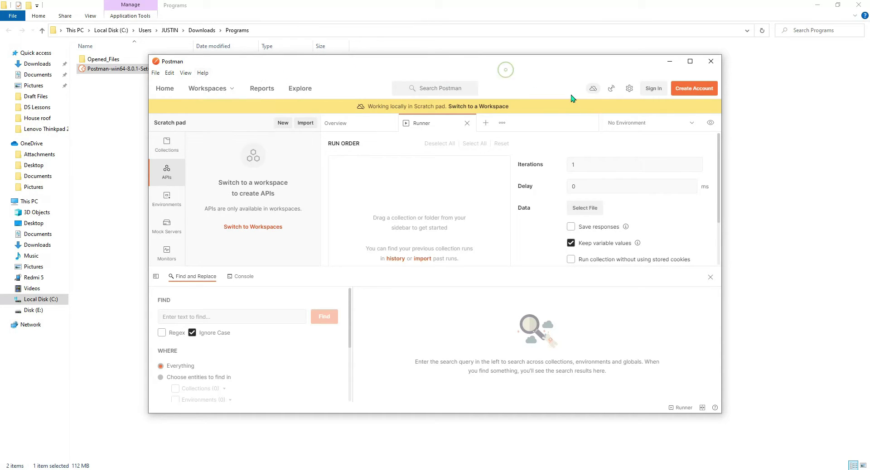
{"action": "left_click", "coordinate": [594, 89]}
{"action": "left_click", "coordinate": [606, 74]}
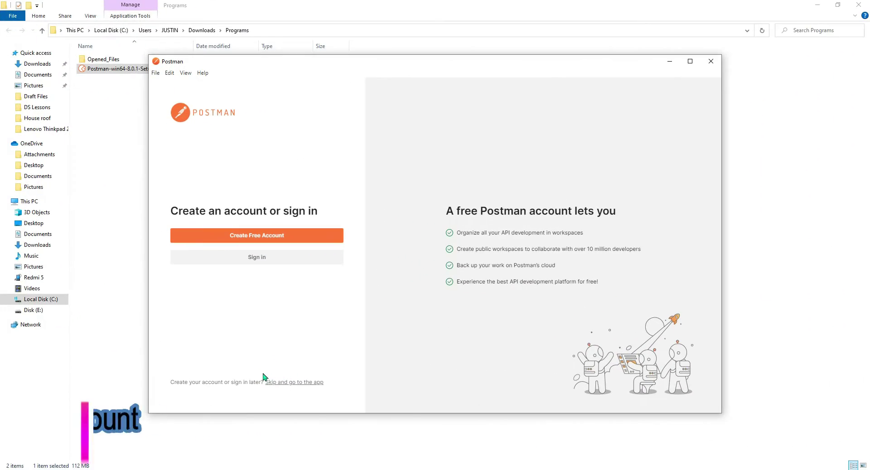
Step: Start creating a free Postman account from the desktop app and continue to the sign-up form in the browser
{"action": "left_click", "coordinate": [322, 383]}
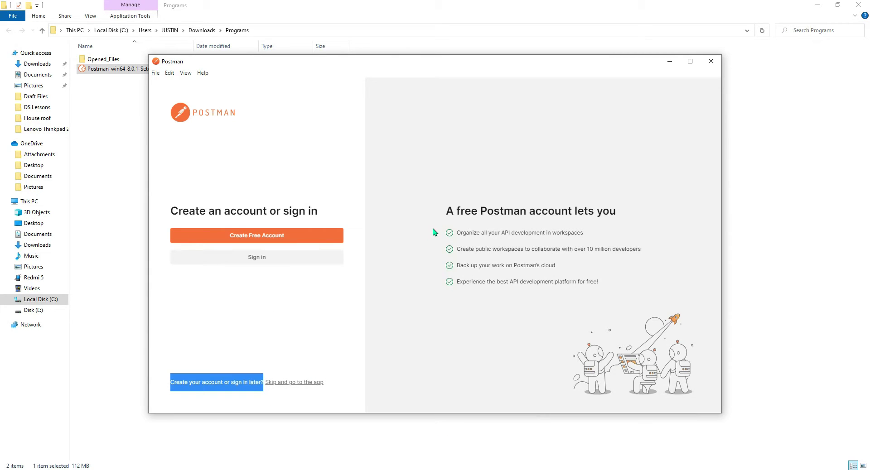
{"action": "left_click", "coordinate": [258, 236]}
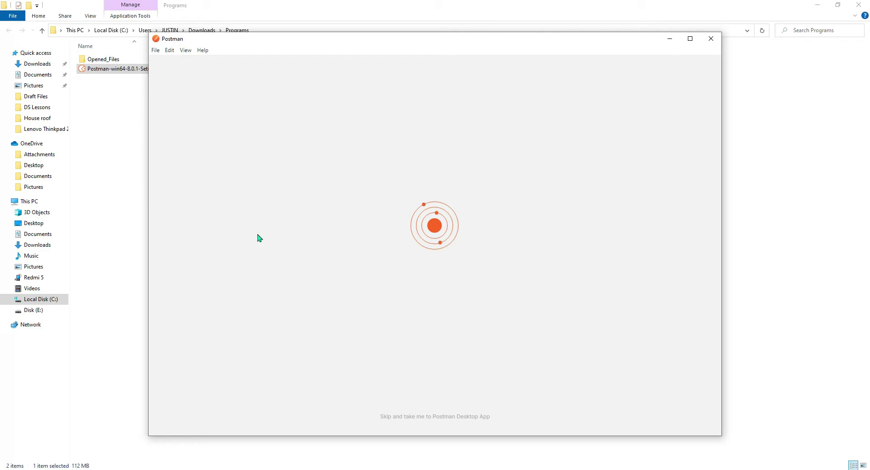
{"action": "left_click", "coordinate": [690, 38]}
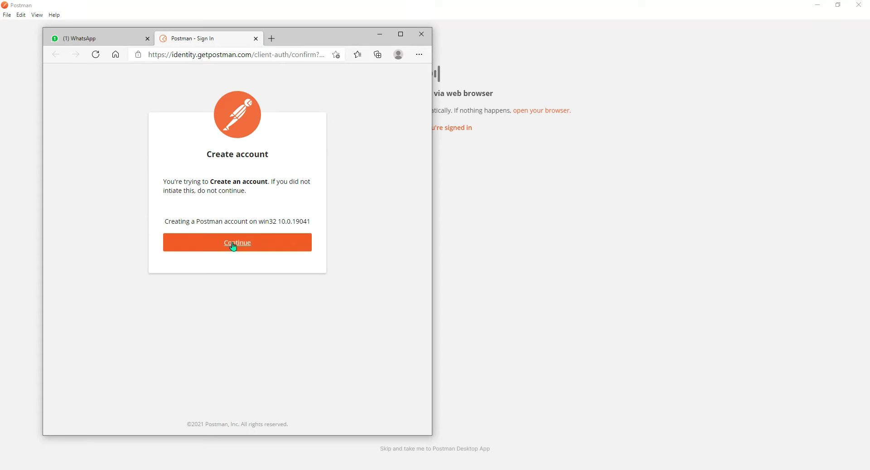
{"action": "left_click", "coordinate": [401, 34]}
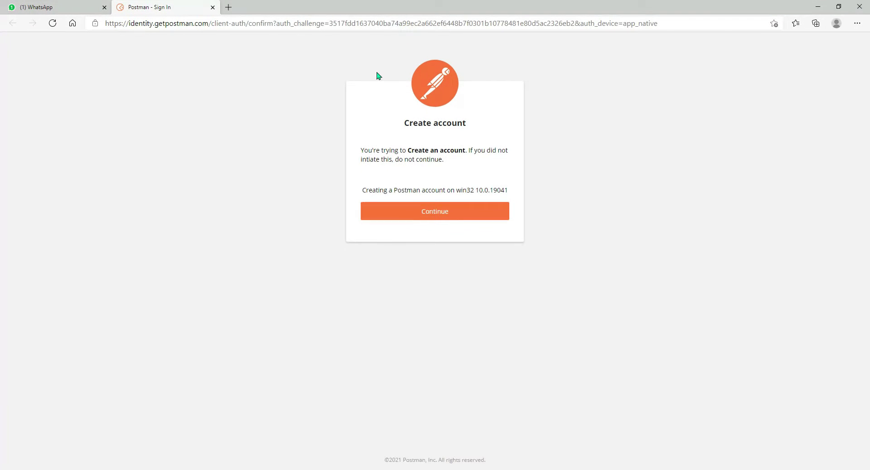
{"action": "left_click", "coordinate": [430, 213]}
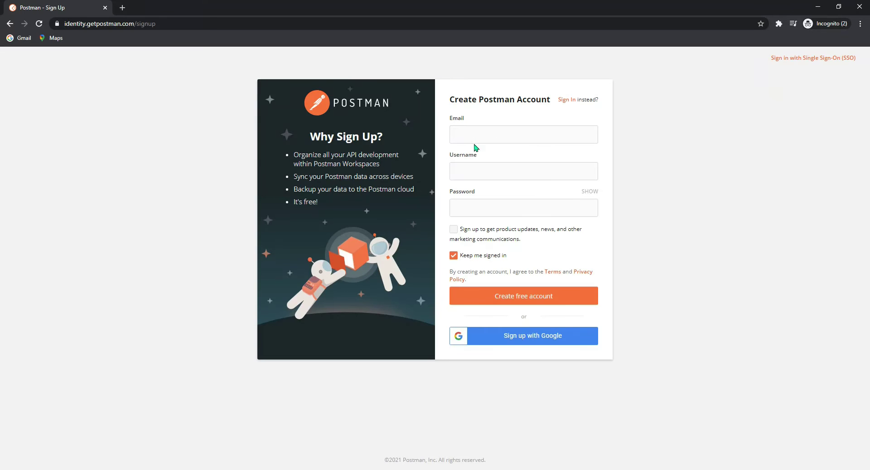
Step: Fill in the account's e-mail address, username and password on the Postman sign-up form
{"action": "left_click", "coordinate": [463, 136]}
{"action": "key", "text": "ctrl+v"}
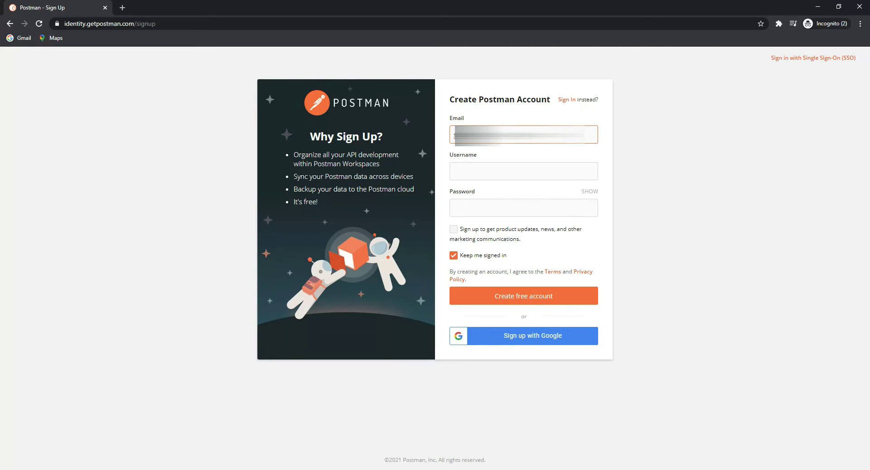
{"action": "left_click", "coordinate": [523, 171]}
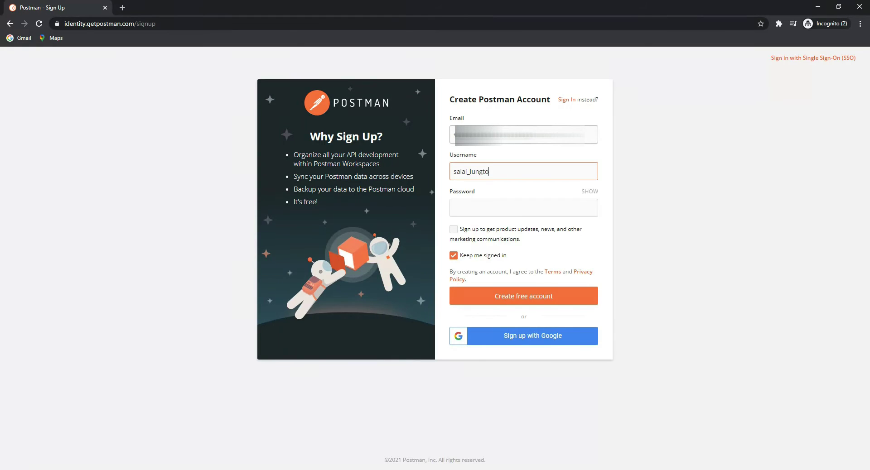
{"action": "left_click", "coordinate": [523, 208]}
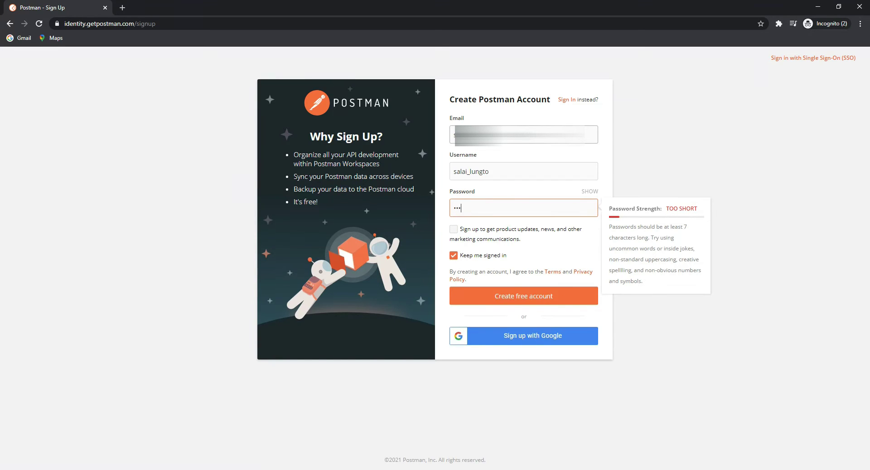
{"action": "type", "text": "••••"}
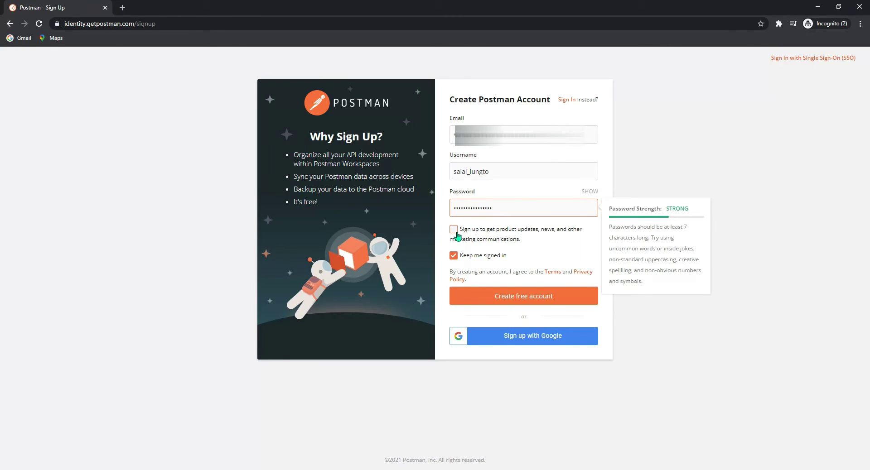
Step: Leave marketing communications unselected, turn off Keep me signed in, and submit the sign-up form
{"action": "left_click", "coordinate": [454, 231]}
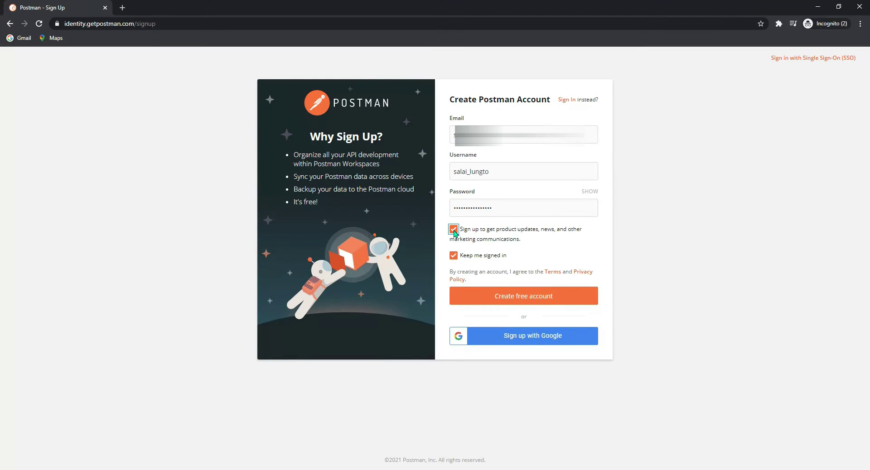
{"action": "left_click", "coordinate": [454, 231]}
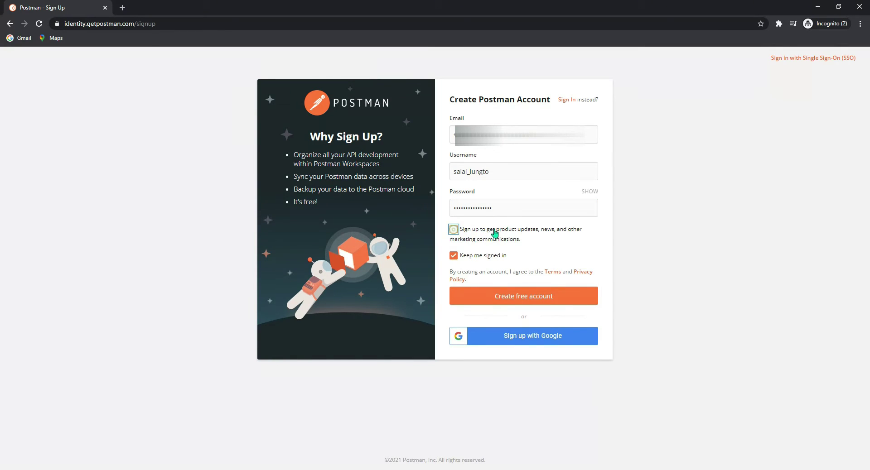
{"action": "left_click", "coordinate": [454, 256]}
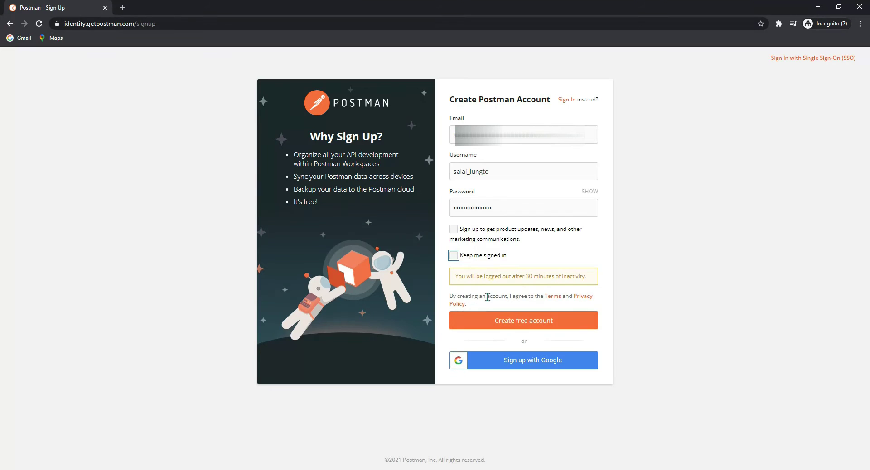
{"action": "right_click", "coordinate": [552, 300]}
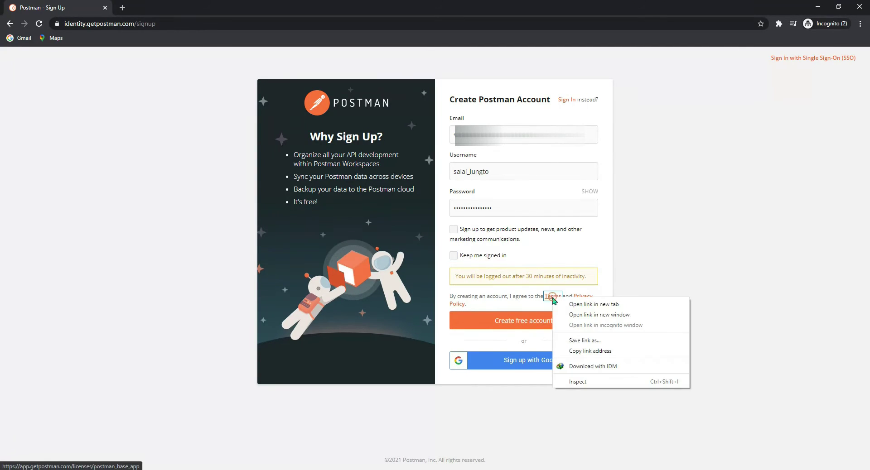
{"action": "left_click", "coordinate": [715, 278]}
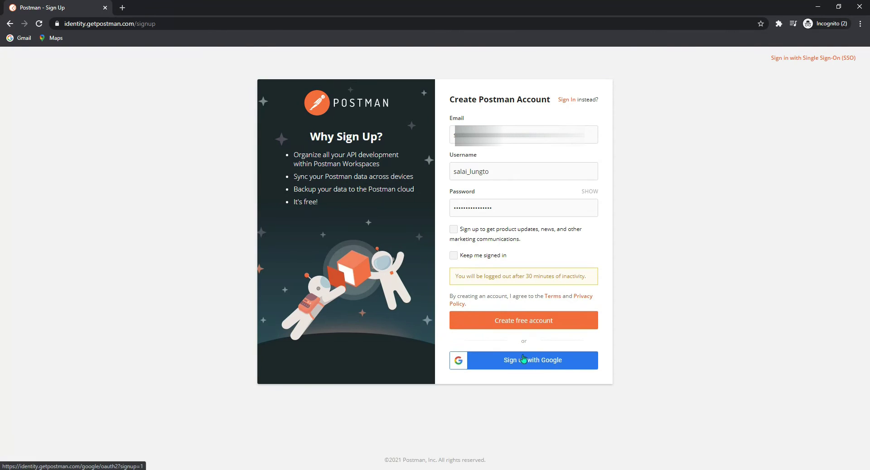
{"action": "left_click", "coordinate": [556, 324]}
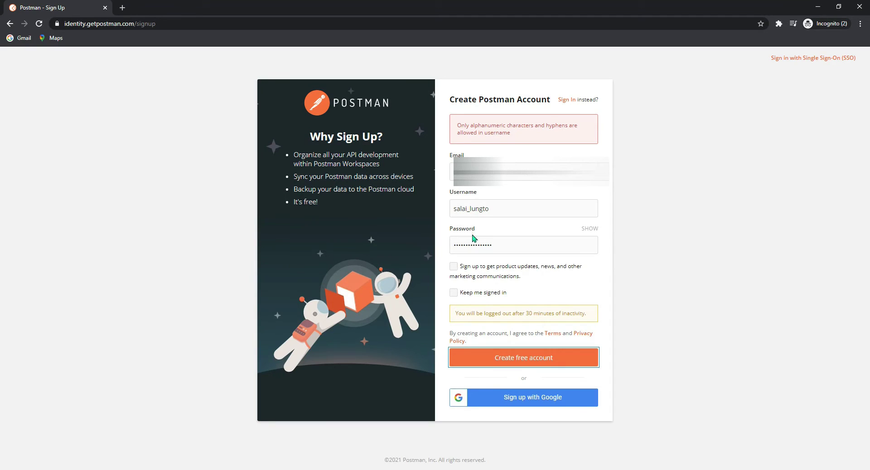
Step: Correct the username by removing the underscore and capitalizing both name parts, and resubmit the sign-up form
{"action": "left_click", "coordinate": [470, 207]}
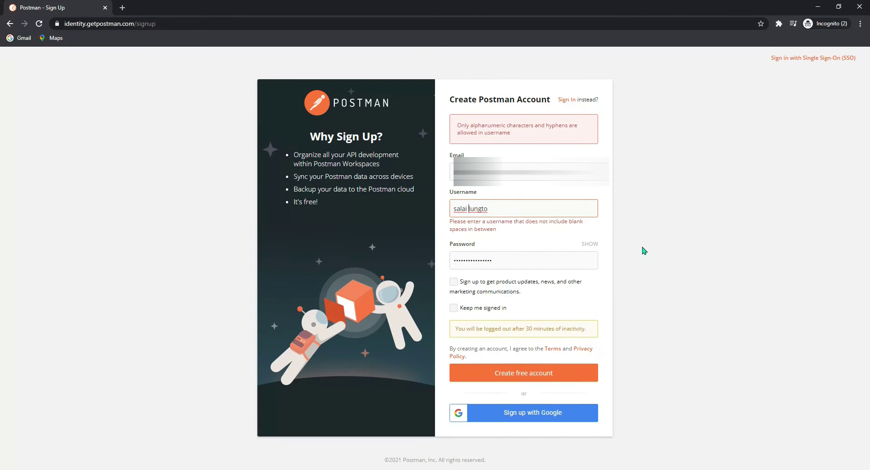
{"action": "key", "text": "BackSpace"}
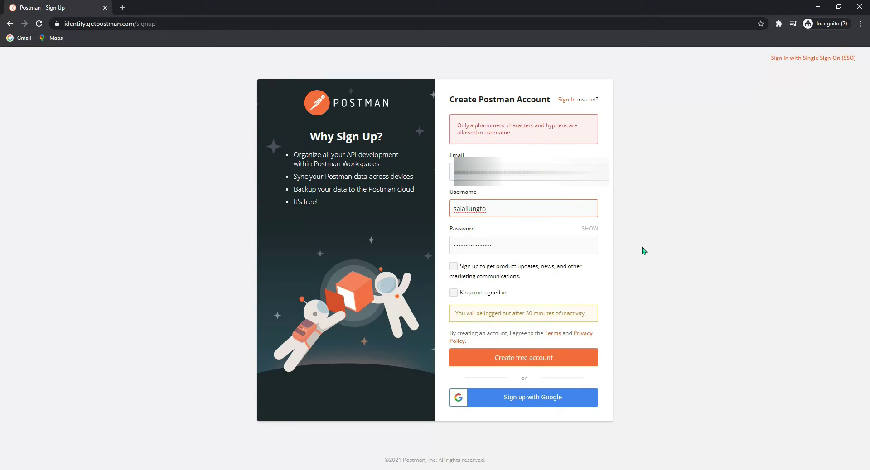
{"action": "left_click", "coordinate": [528, 361]}
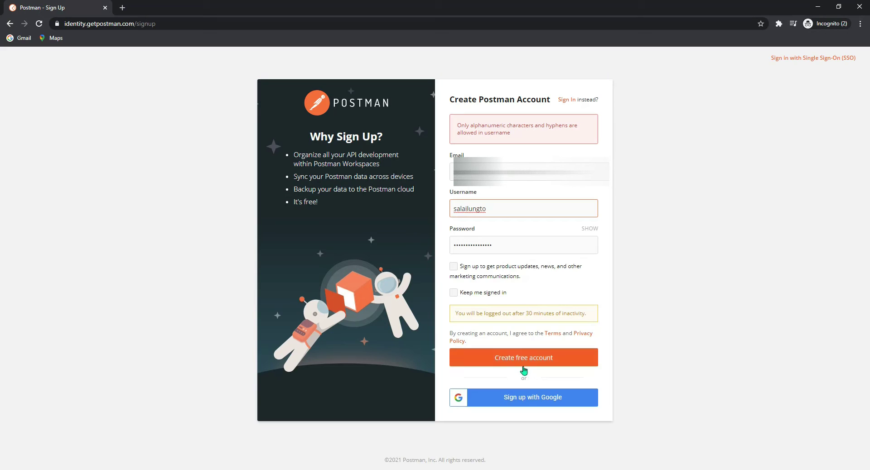
{"action": "left_click", "coordinate": [469, 209]}
{"action": "key", "text": "Delete"}
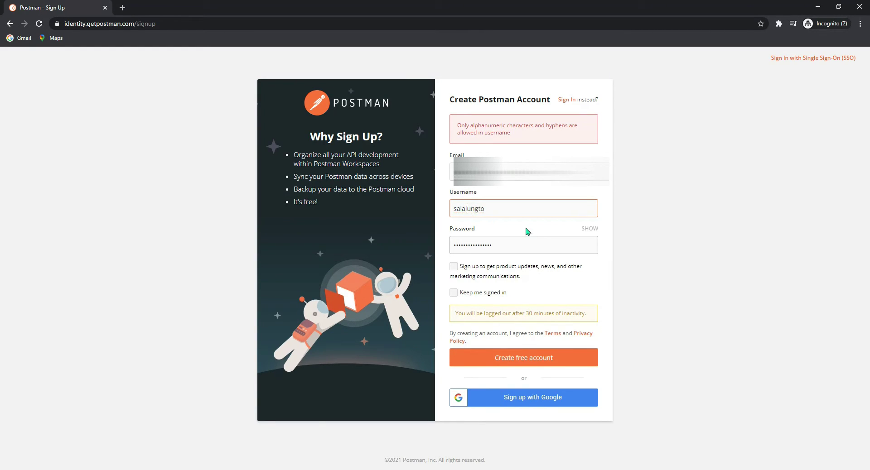
{"action": "type", "text": "L"}
{"action": "key", "text": "BackSpace"}
{"action": "type", "text": "S"}
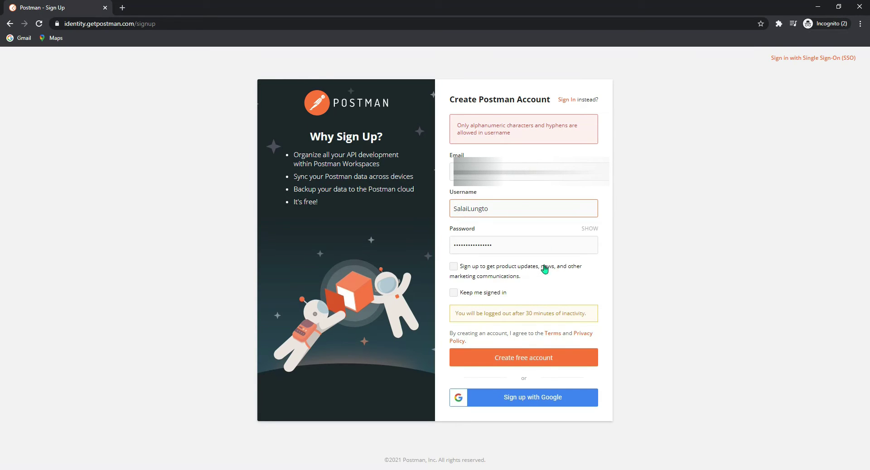
{"action": "left_click", "coordinate": [544, 357]}
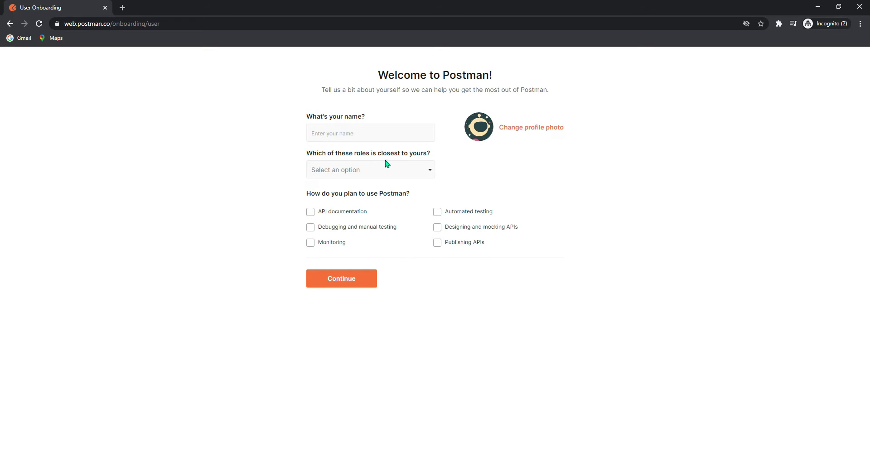
Step: Set the closest role in the onboarding form to Data Engineer/Scientist
{"action": "left_click", "coordinate": [428, 172]}
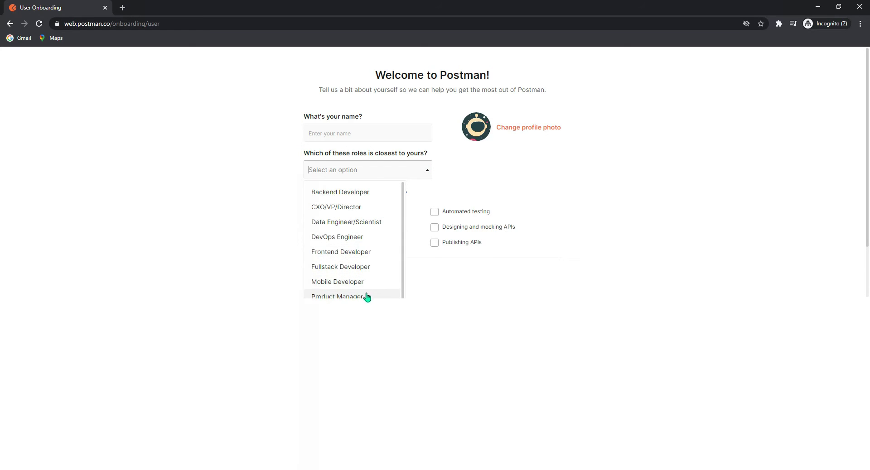
{"action": "scroll", "coordinate": [341, 225], "scroll_direction": "down", "scroll_amount": 2}
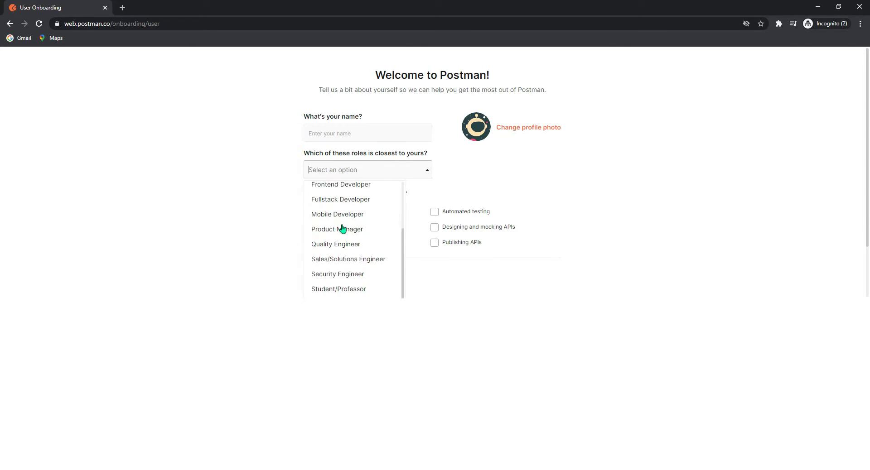
{"action": "scroll", "coordinate": [343, 228], "scroll_direction": "down", "scroll_amount": 2}
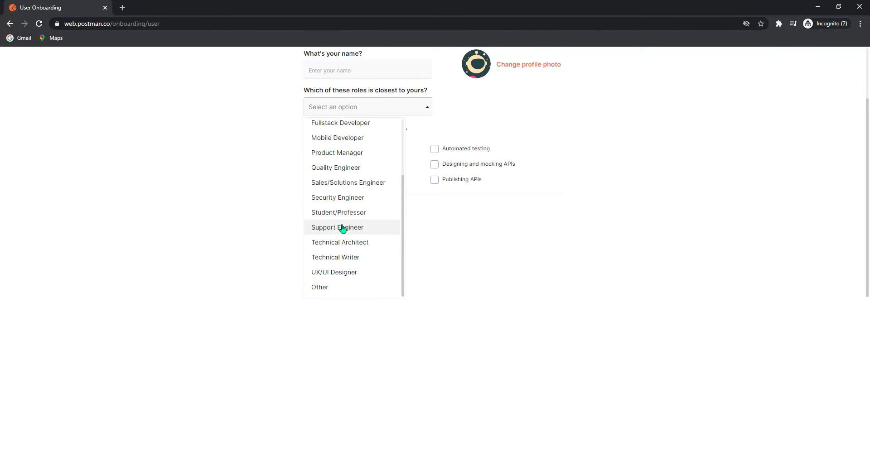
{"action": "scroll", "coordinate": [343, 229], "scroll_direction": "up", "scroll_amount": 1}
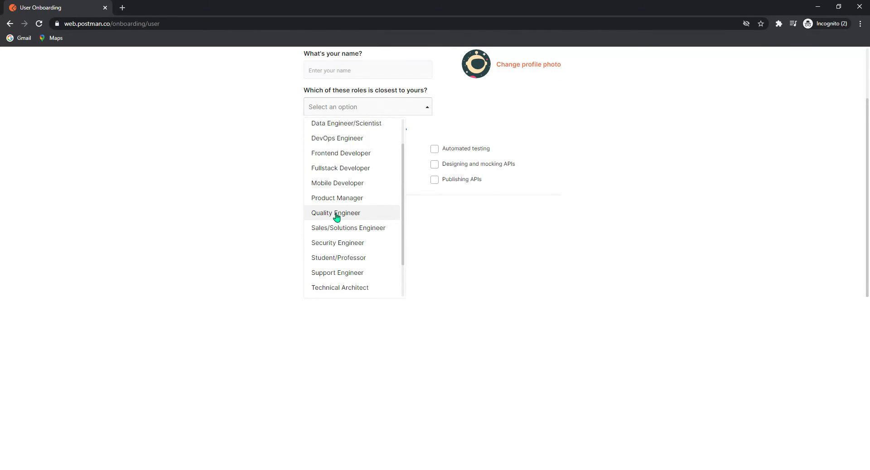
{"action": "scroll", "coordinate": [337, 175], "scroll_direction": "up", "scroll_amount": 1}
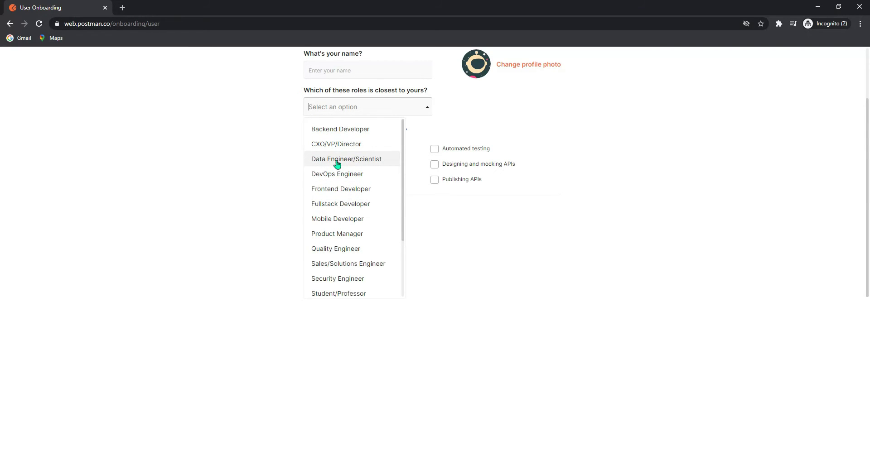
{"action": "left_click", "coordinate": [337, 161]}
Step: Enter the account holder's name in the onboarding form
{"action": "left_click", "coordinate": [360, 130]}
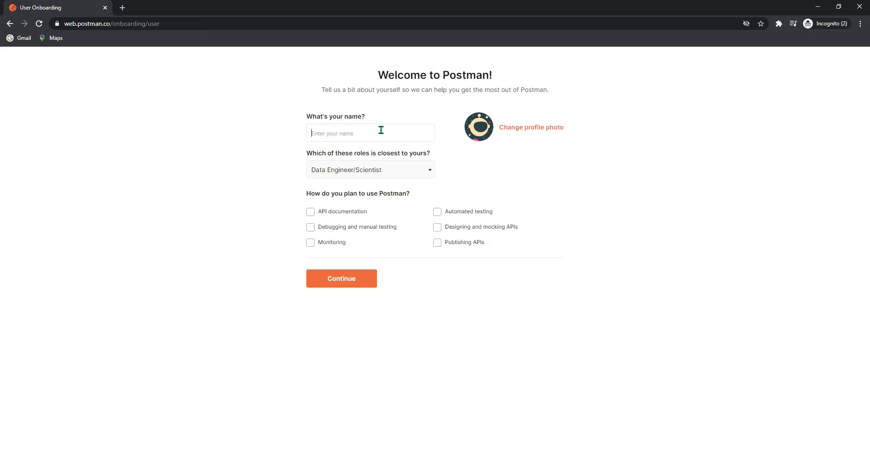
{"action": "type", "text": "SalaiLungto"}
{"action": "right_click", "coordinate": [532, 130]}
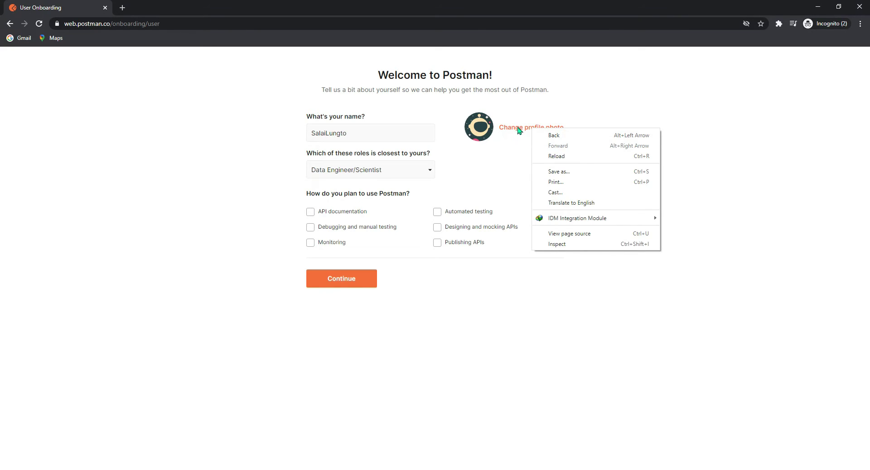
{"action": "left_click", "coordinate": [292, 208]}
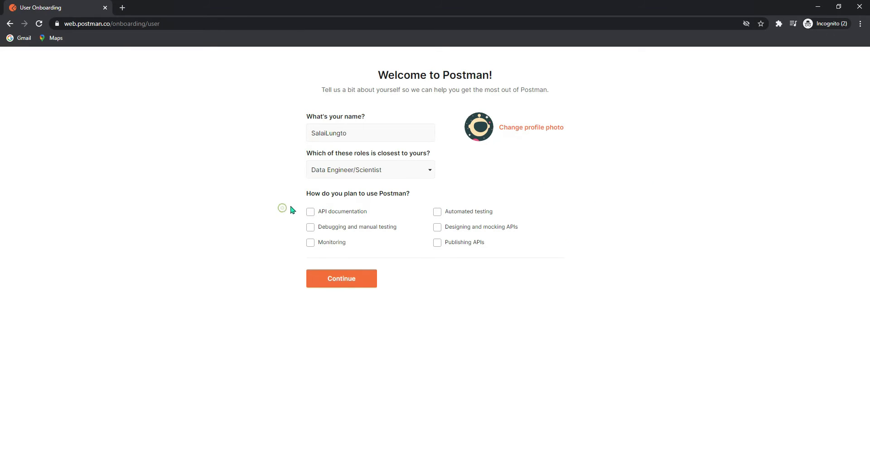
Step: Select all six planned uses, from API documentation, debugging and monitoring to automated testing, designing and mocking, and publishing APIs
{"action": "left_click", "coordinate": [311, 213]}
{"action": "left_click", "coordinate": [311, 231]}
{"action": "left_click", "coordinate": [310, 244]}
{"action": "left_click", "coordinate": [436, 213]}
{"action": "left_click", "coordinate": [438, 228]}
{"action": "left_click", "coordinate": [438, 245]}
{"action": "right_click", "coordinate": [546, 132]}
{"action": "left_click", "coordinate": [532, 131]}
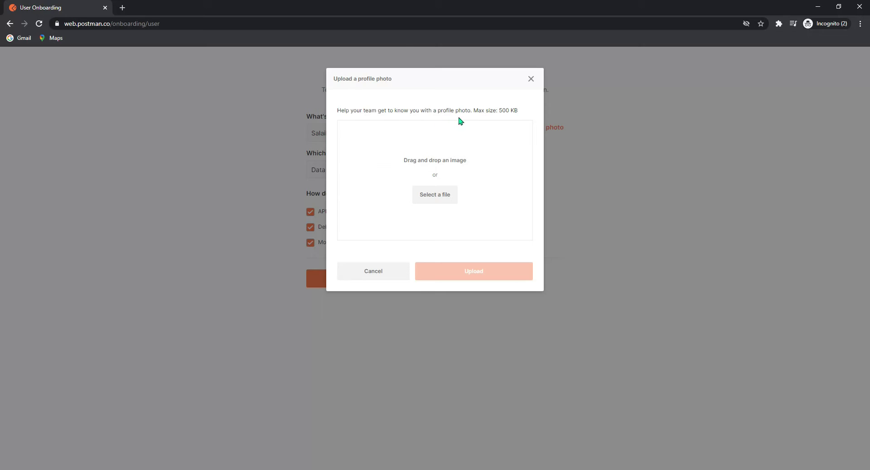
{"action": "left_click", "coordinate": [531, 79]}
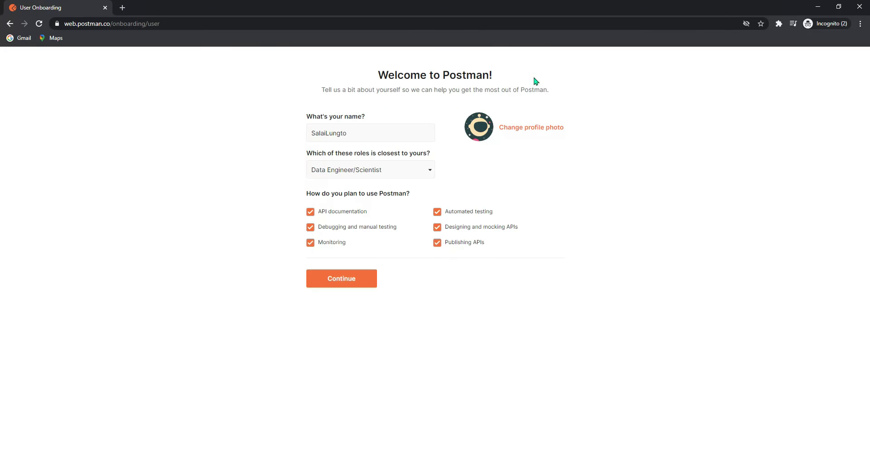
{"action": "left_click", "coordinate": [525, 127]}
{"action": "left_click", "coordinate": [422, 200]}
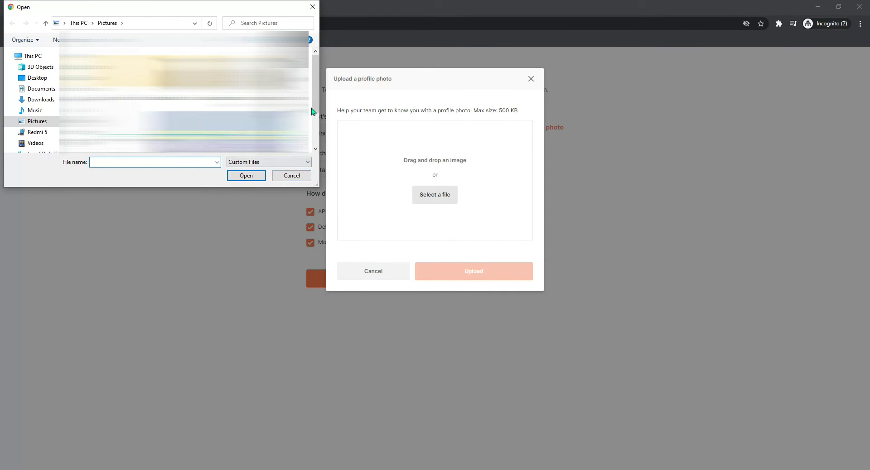
{"action": "left_click_drag", "start_coordinate": [317, 104], "coordinate": [317, 136]}
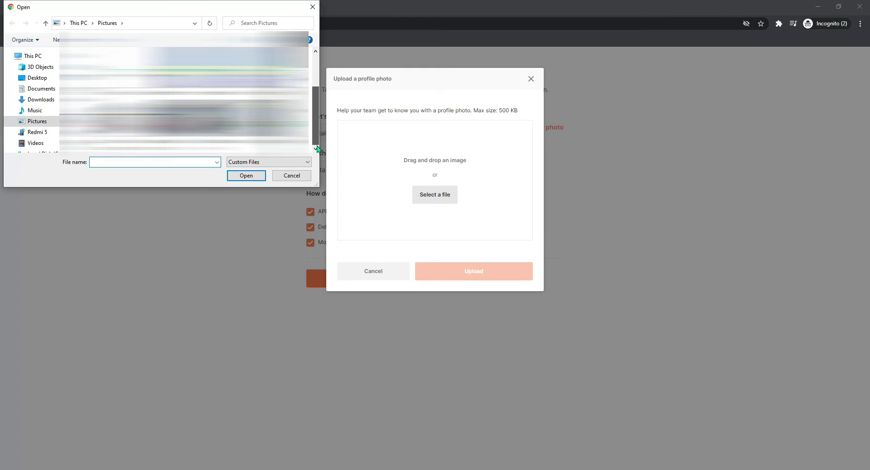
{"action": "left_click", "coordinate": [292, 175]}
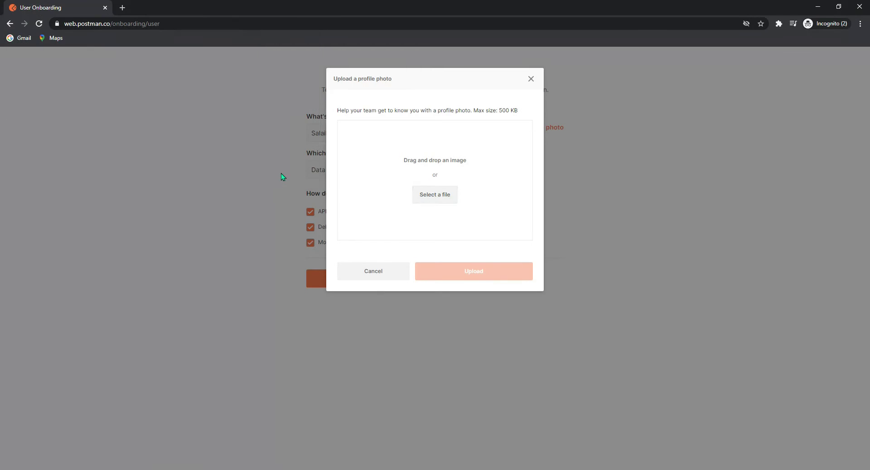
{"action": "left_click", "coordinate": [531, 81]}
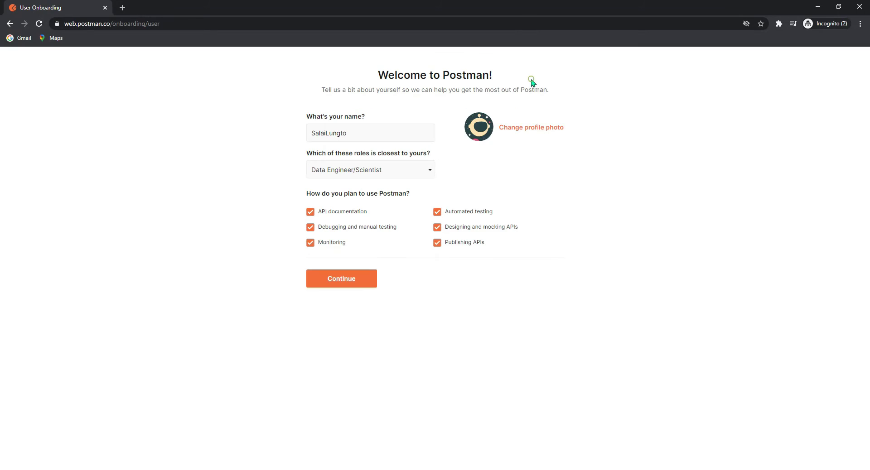
Step: Submit the onboarding profile and continue without creating a team
{"action": "left_click", "coordinate": [335, 282]}
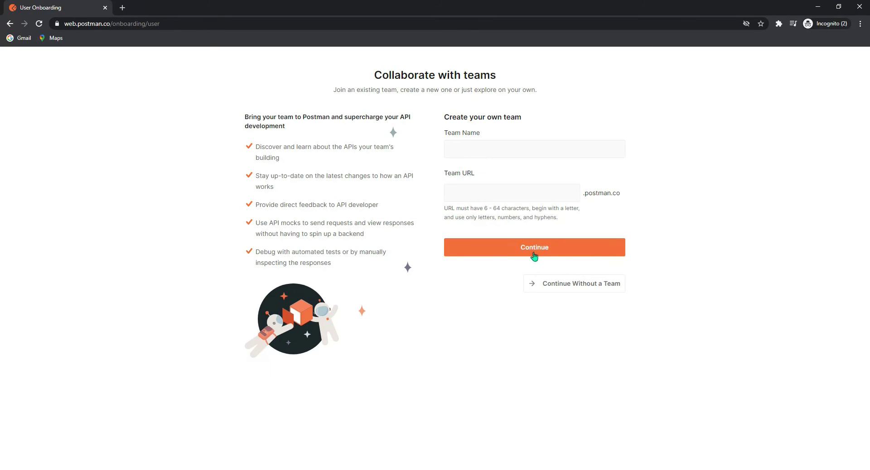
{"action": "left_click", "coordinate": [549, 287]}
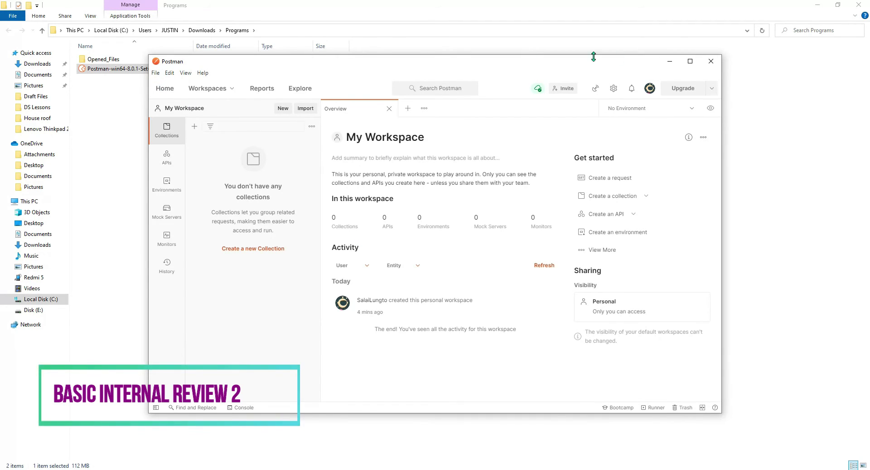
Step: Look over the environment selector and the settings options of My Workspace in the Postman desktop app
{"action": "left_click", "coordinate": [692, 110]}
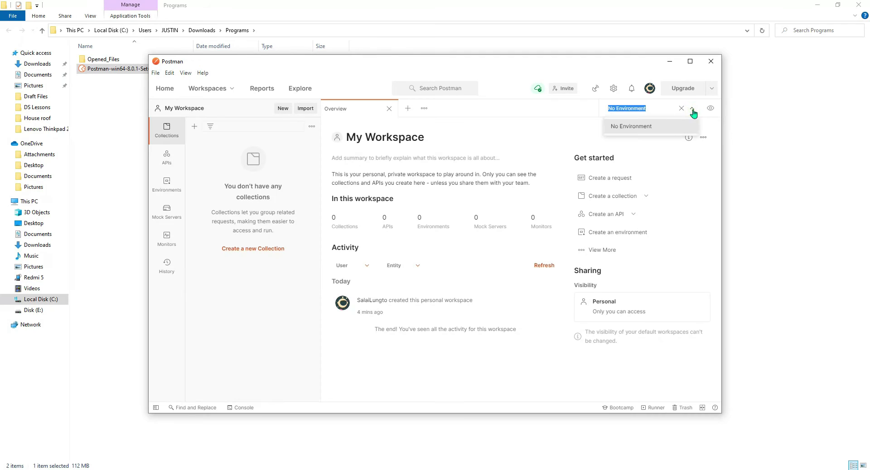
{"action": "left_click", "coordinate": [613, 89]}
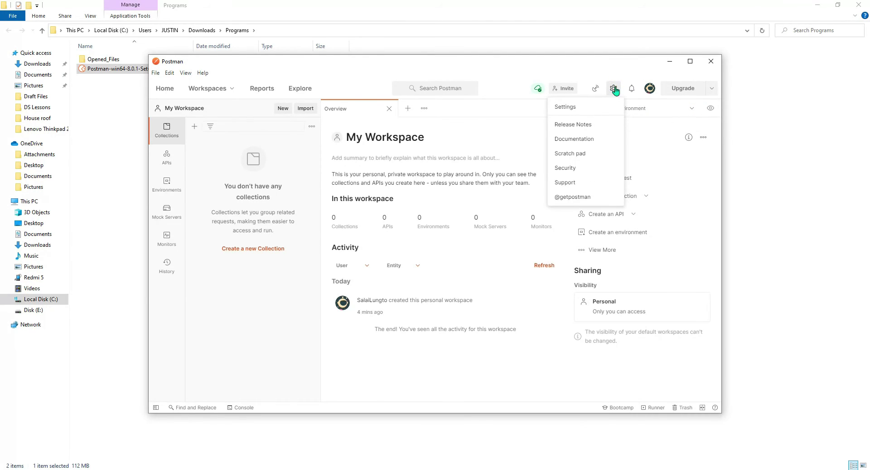
{"action": "left_click", "coordinate": [688, 157]}
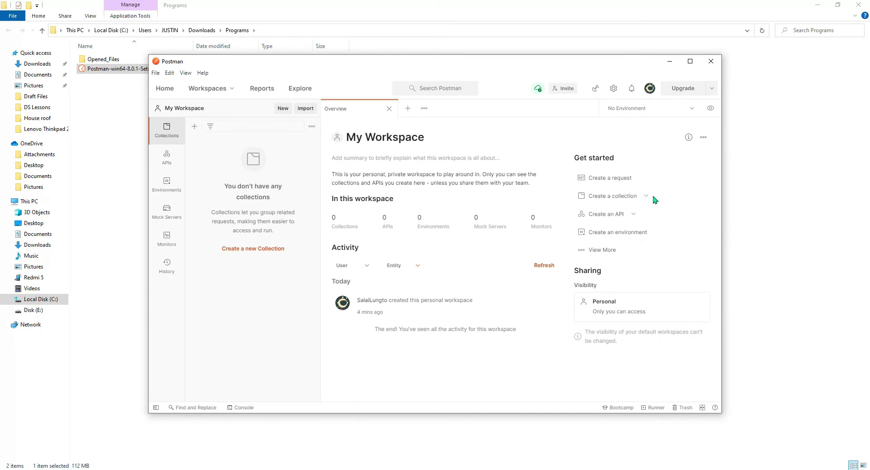
Step: Look through the APIs, Environments, Mock Servers, Monitors and History sections of the Scratch pad
{"action": "left_click", "coordinate": [704, 138]}
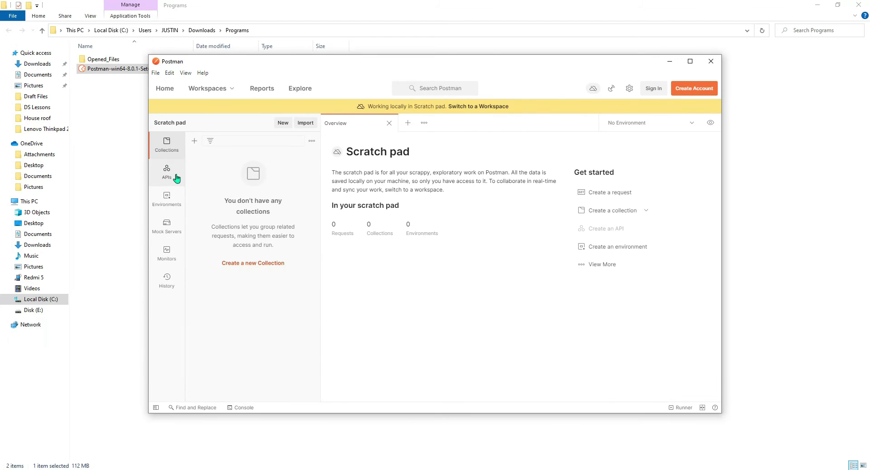
{"action": "left_click", "coordinate": [176, 177]}
{"action": "left_click", "coordinate": [168, 204]}
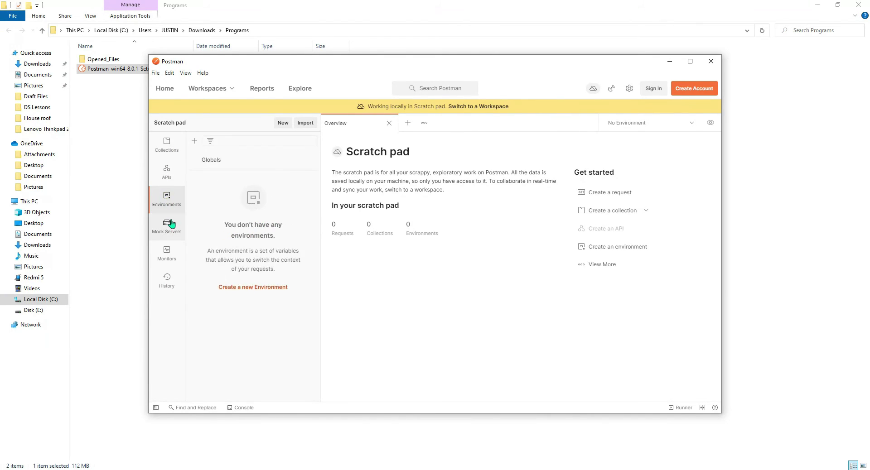
{"action": "left_click", "coordinate": [170, 227]}
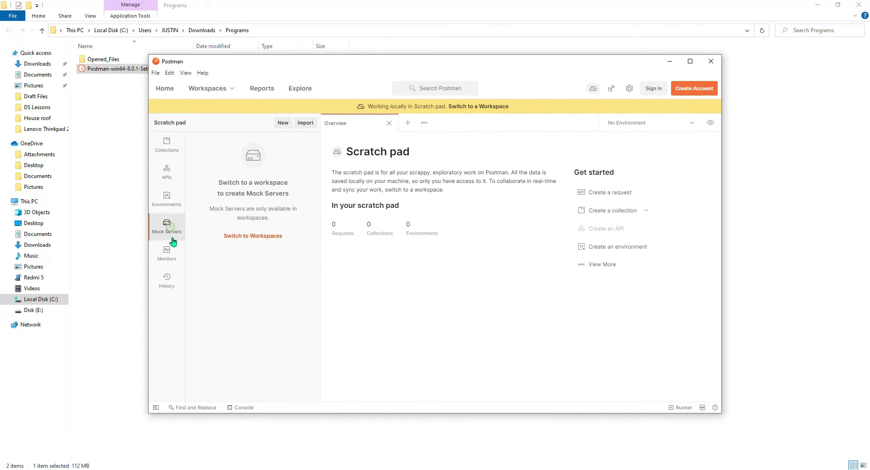
{"action": "left_click", "coordinate": [176, 264]}
{"action": "left_click", "coordinate": [166, 285]}
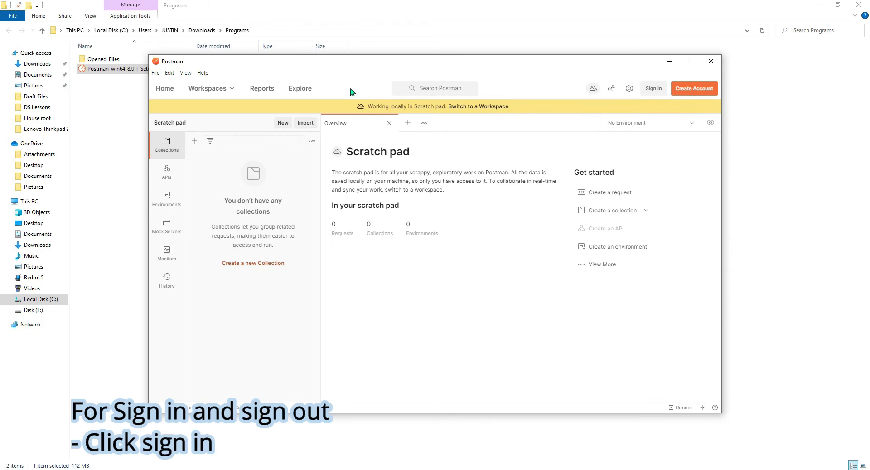
Step: Start the browser-based account authentication from the Postman desktop app, complete the sign-in, and close its browser page
{"action": "left_click", "coordinate": [689, 93]}
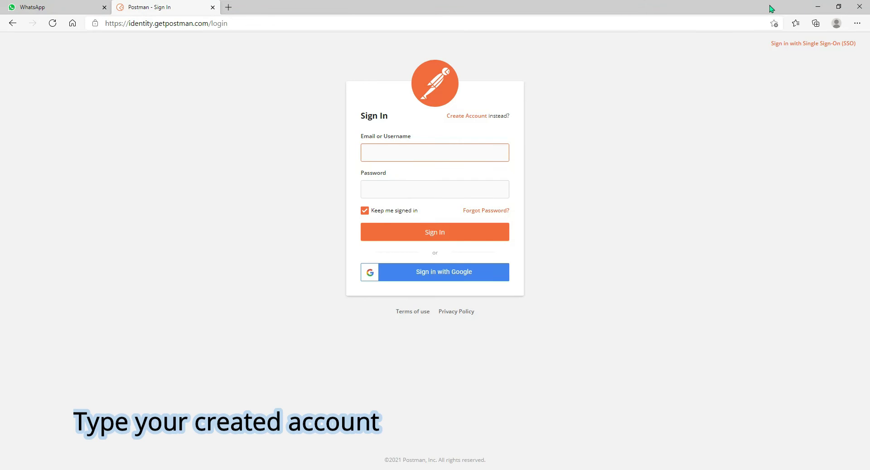
{"action": "left_click", "coordinate": [817, 7]}
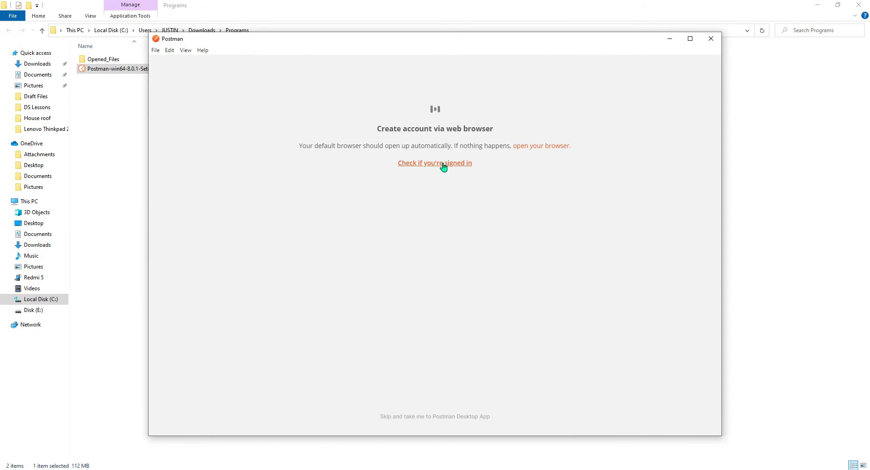
{"action": "left_click_drag", "start_coordinate": [367, 146], "coordinate": [363, 146]}
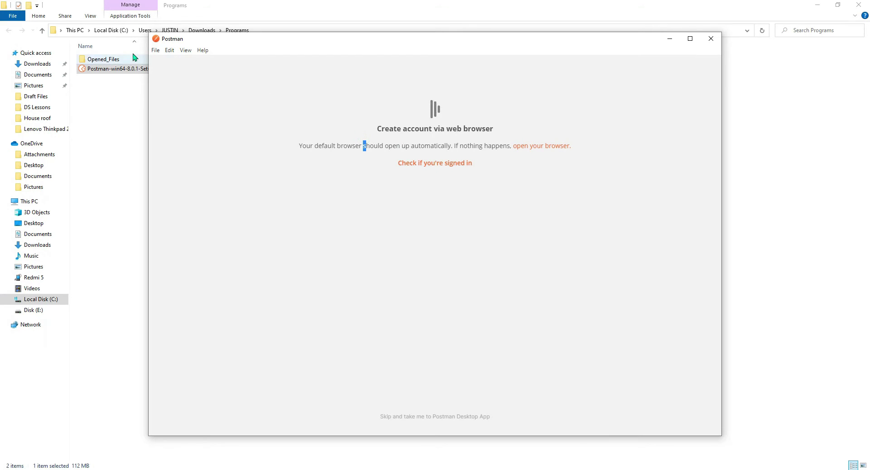
{"action": "left_click", "coordinate": [155, 50]}
{"action": "mouse_move", "coordinate": [170, 50]}
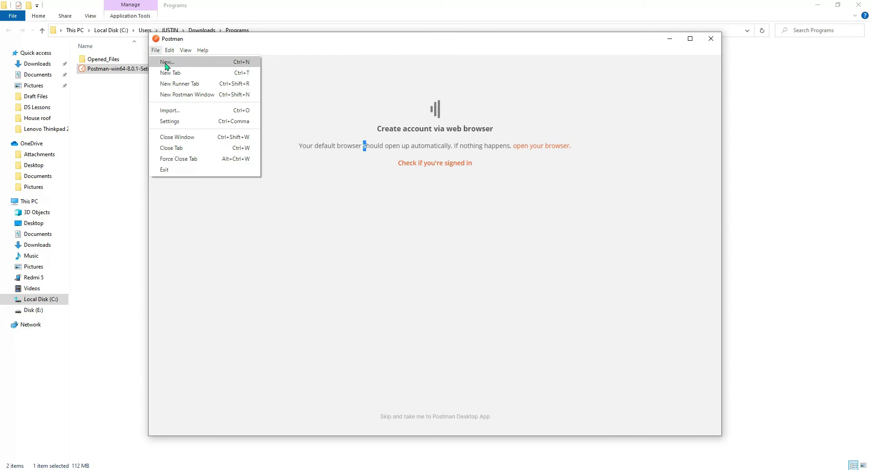
{"action": "left_click", "coordinate": [602, 100]}
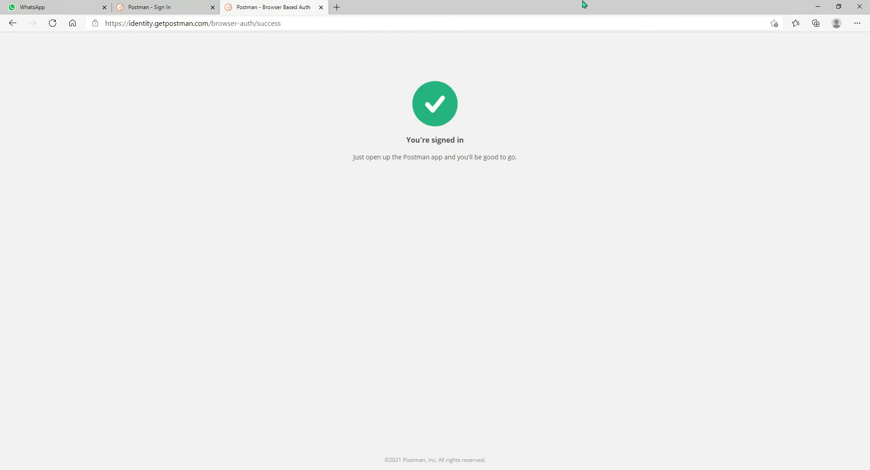
{"action": "left_click", "coordinate": [321, 7]}
Step: Look over the environment selector and the plan usage and team options of the signed-in workspace
{"action": "left_click", "coordinate": [692, 109]}
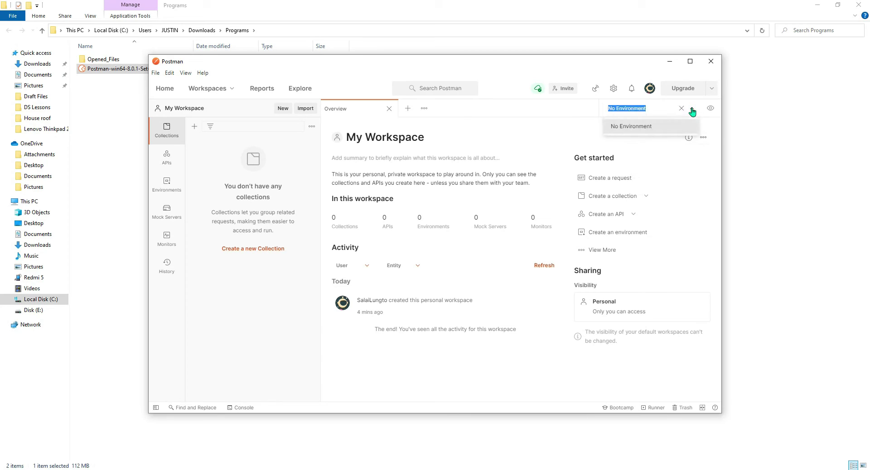
{"action": "left_click", "coordinate": [712, 90]}
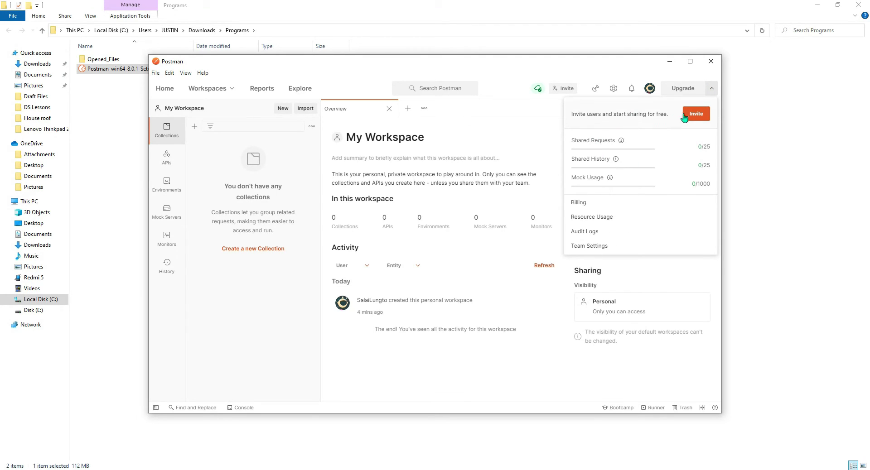
{"action": "left_click", "coordinate": [518, 136]}
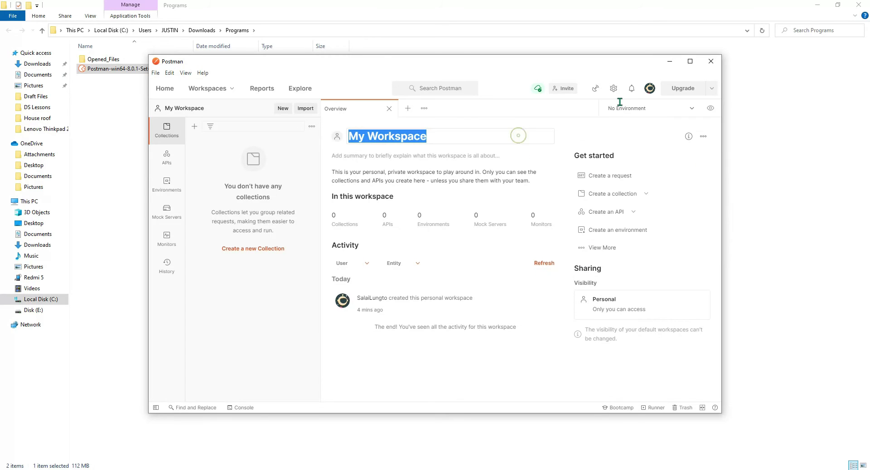
Step: Sign out of the Postman account and remove its local data
{"action": "left_click", "coordinate": [648, 89]}
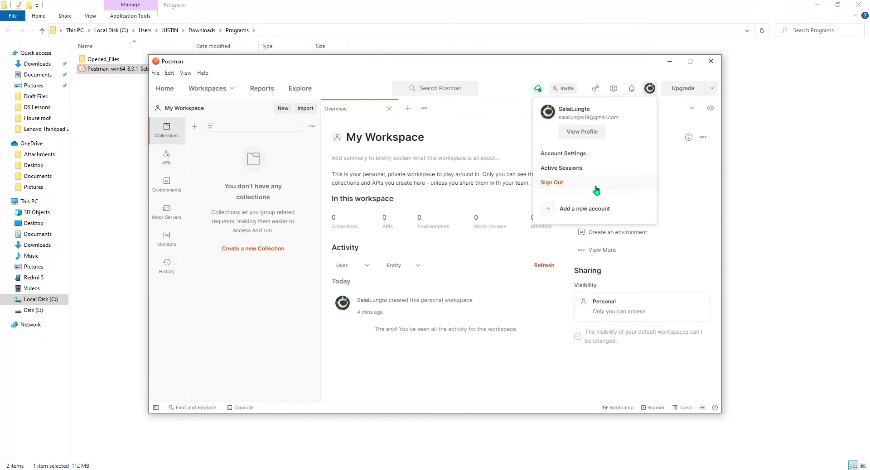
{"action": "left_click", "coordinate": [544, 183]}
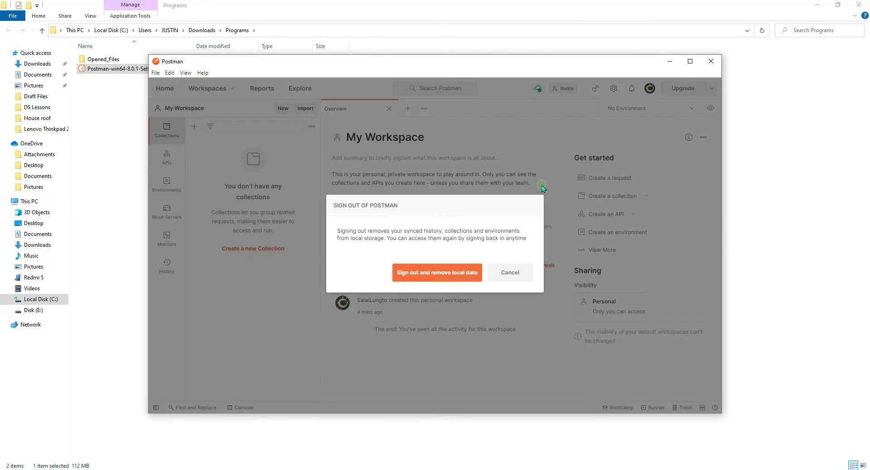
{"action": "left_click", "coordinate": [426, 281]}
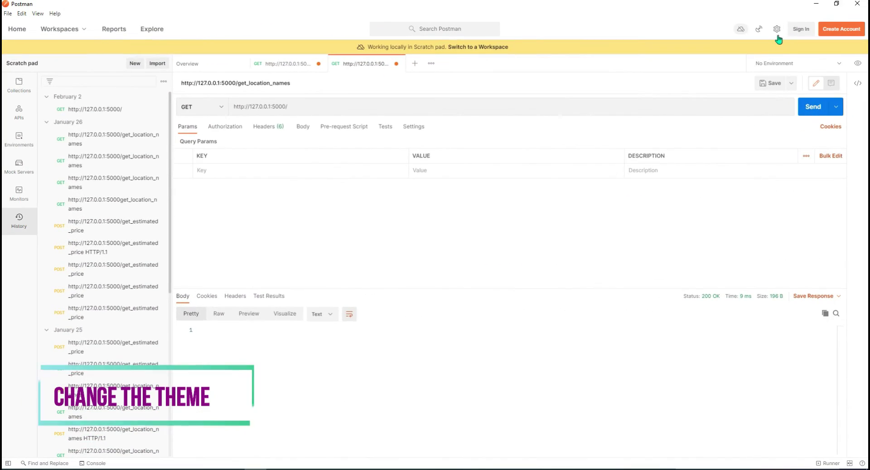
Step: Compare the light and dark themes in the app settings and apply the dark theme
{"action": "left_click", "coordinate": [776, 30]}
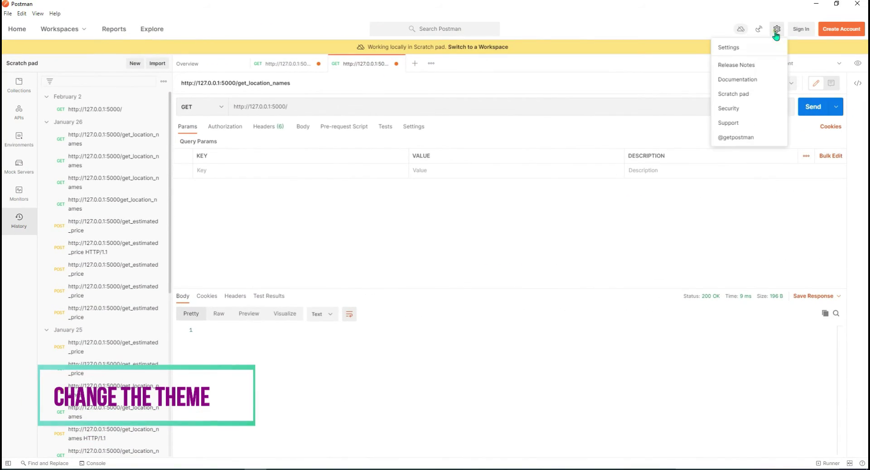
{"action": "left_click", "coordinate": [741, 50]}
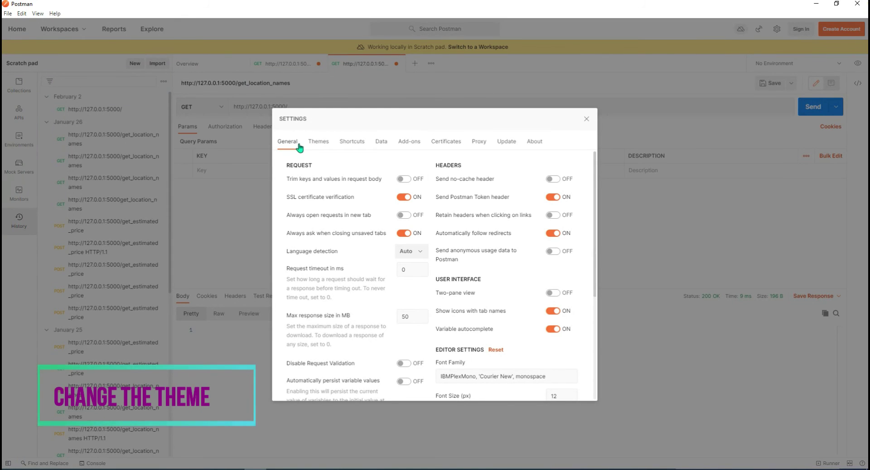
{"action": "left_click", "coordinate": [316, 146]}
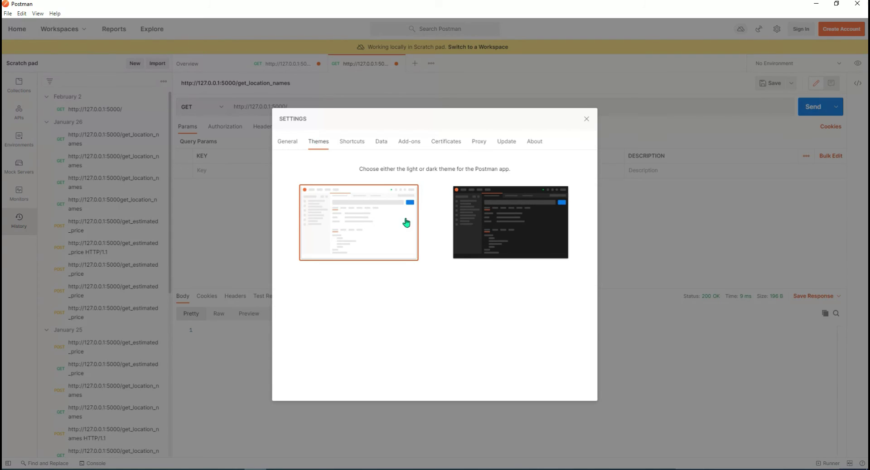
{"action": "left_click", "coordinate": [497, 224]}
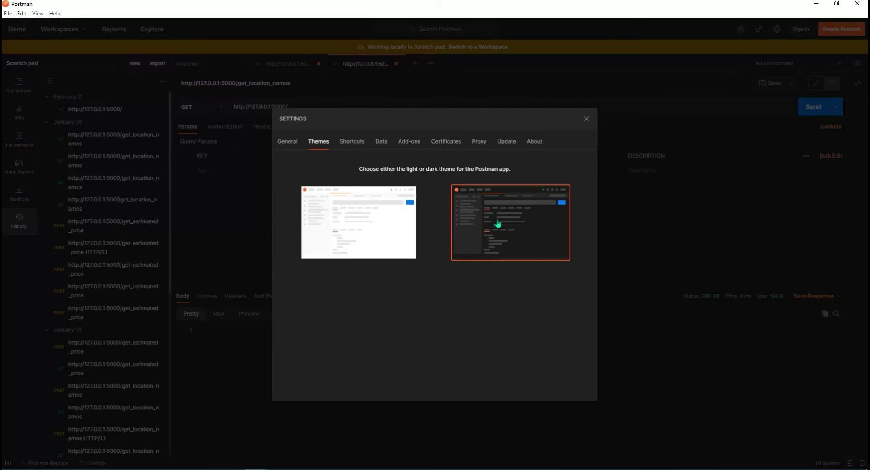
{"action": "left_click", "coordinate": [377, 230]}
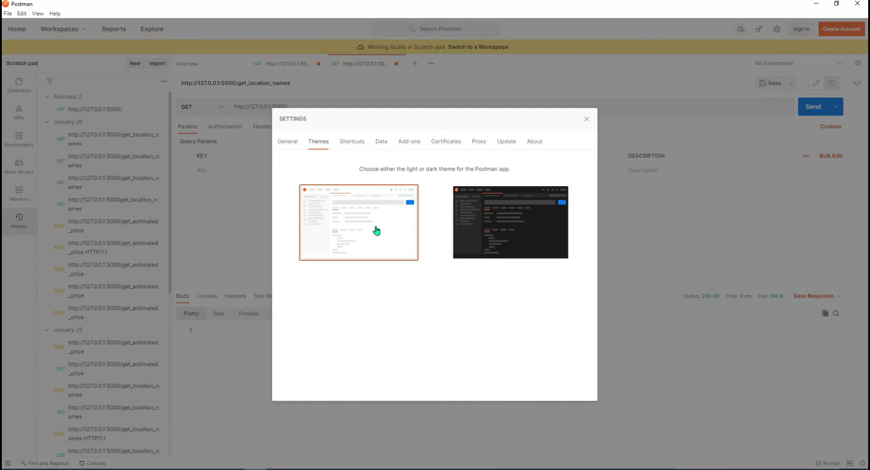
{"action": "left_click", "coordinate": [496, 236]}
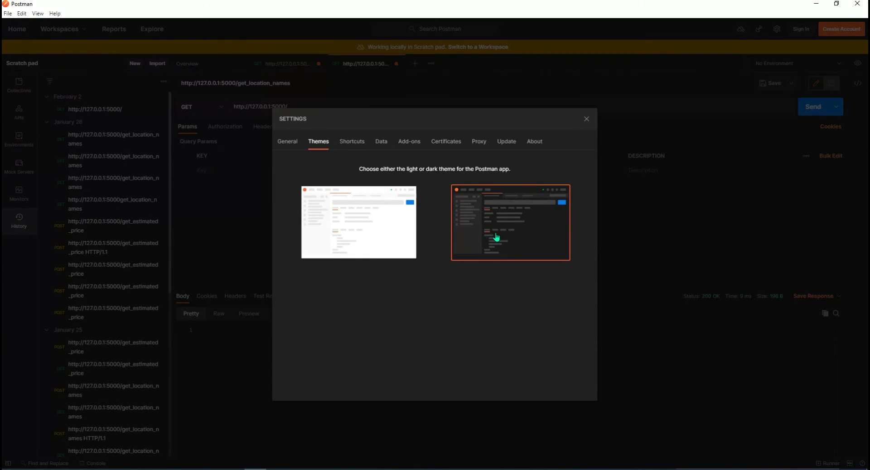
{"action": "left_click", "coordinate": [587, 119]}
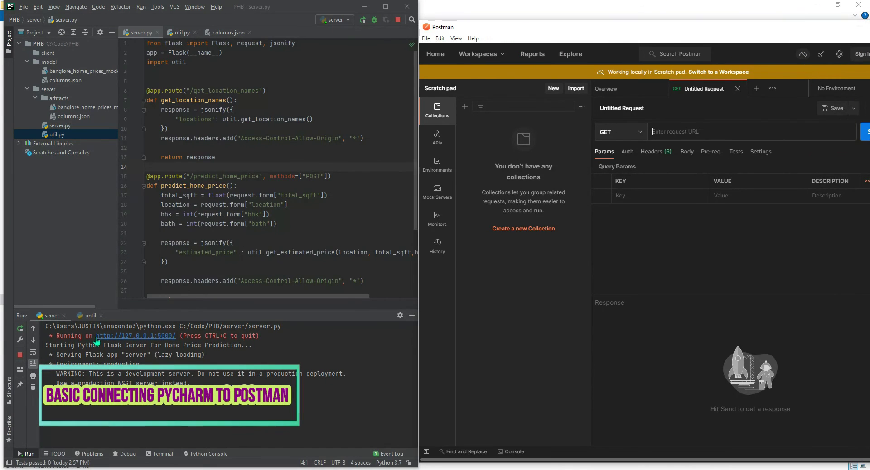
Step: Open a fresh untitled request and review the available HTTP methods, keeping GET
{"action": "left_click", "coordinate": [737, 89]}
{"action": "left_click", "coordinate": [679, 89]}
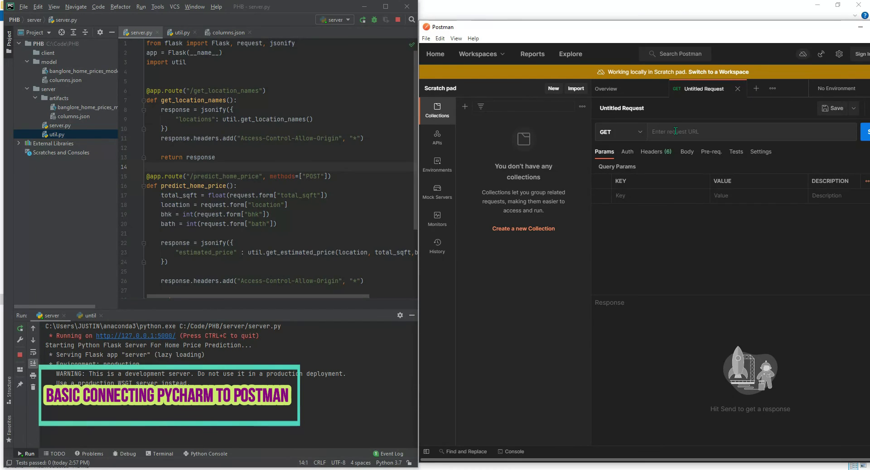
{"action": "left_click", "coordinate": [611, 132]}
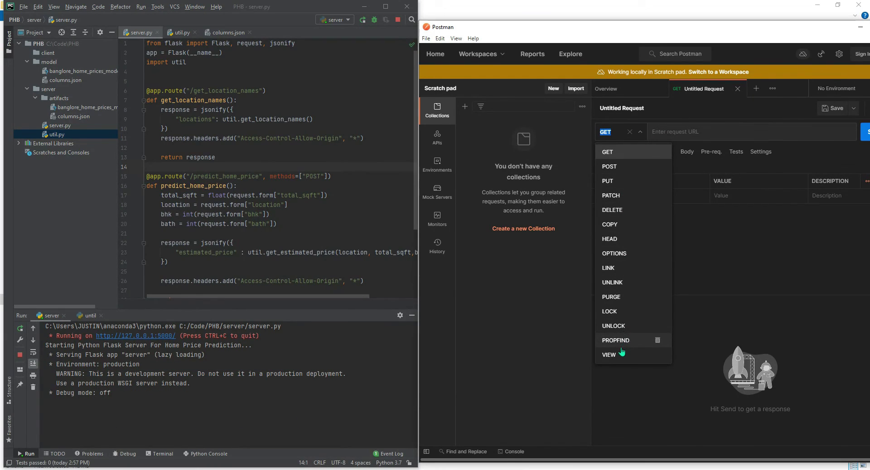
{"action": "left_click", "coordinate": [677, 130]}
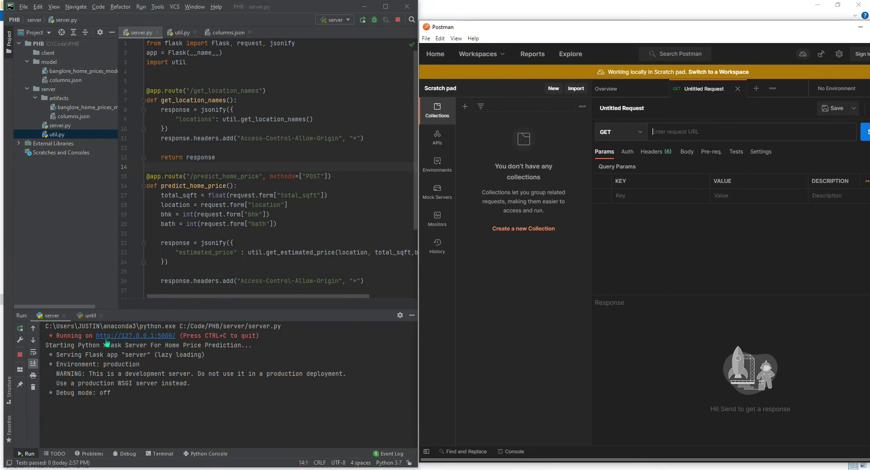
{"action": "left_click_drag", "start_coordinate": [96, 337], "coordinate": [175, 338]}
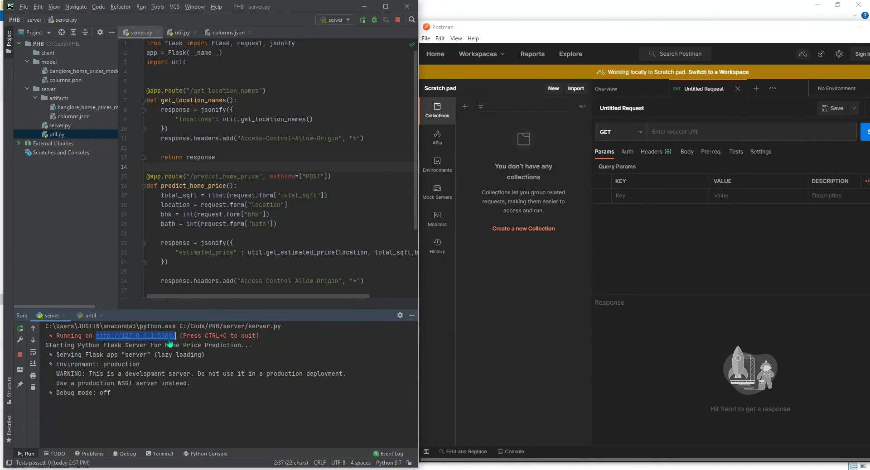
{"action": "right_click", "coordinate": [170, 343]}
{"action": "left_click", "coordinate": [182, 339]}
{"action": "right_click", "coordinate": [667, 130]}
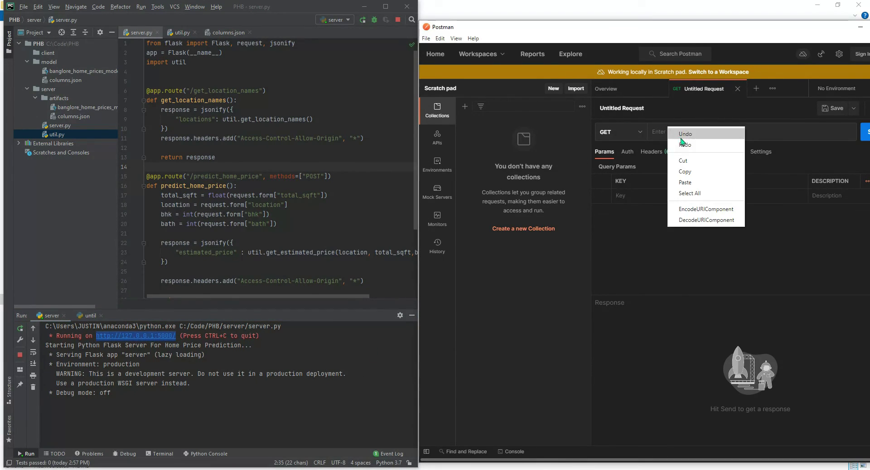
{"action": "left_click", "coordinate": [685, 182]}
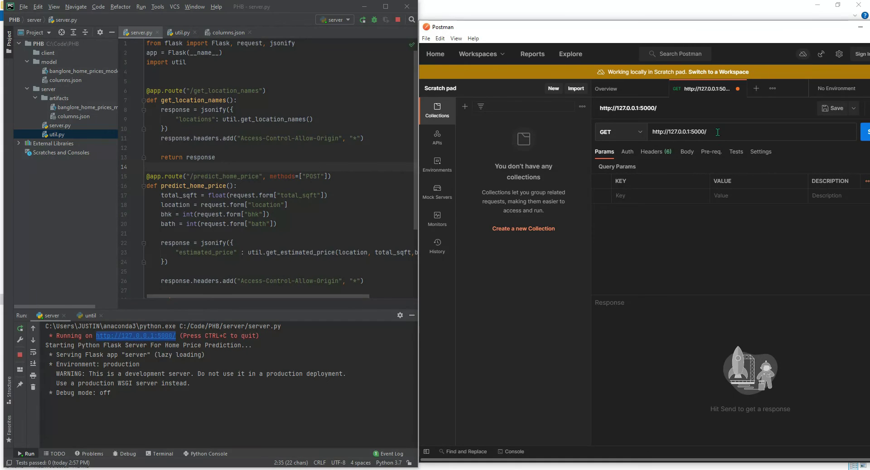
Step: Append the get_location_names route copied from server.py in PyCharm to the Postman request URL and send the GET request
{"action": "left_click", "coordinate": [328, 81]}
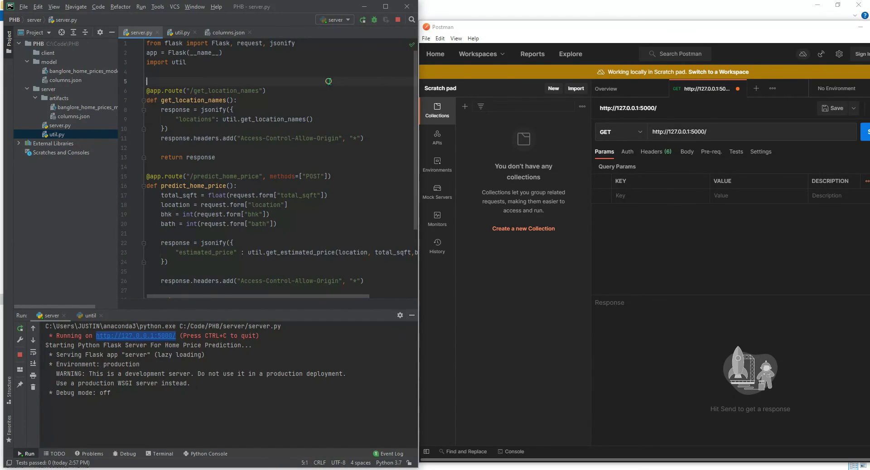
{"action": "scroll", "coordinate": [272, 91], "scroll_direction": "down", "scroll_amount": 1}
{"action": "scroll", "coordinate": [212, 104], "scroll_direction": "up", "scroll_amount": 1}
{"action": "left_click_drag", "start_coordinate": [195, 92], "coordinate": [258, 90]}
{"action": "key", "text": "ctrl+c"}
{"action": "left_click", "coordinate": [745, 132]}
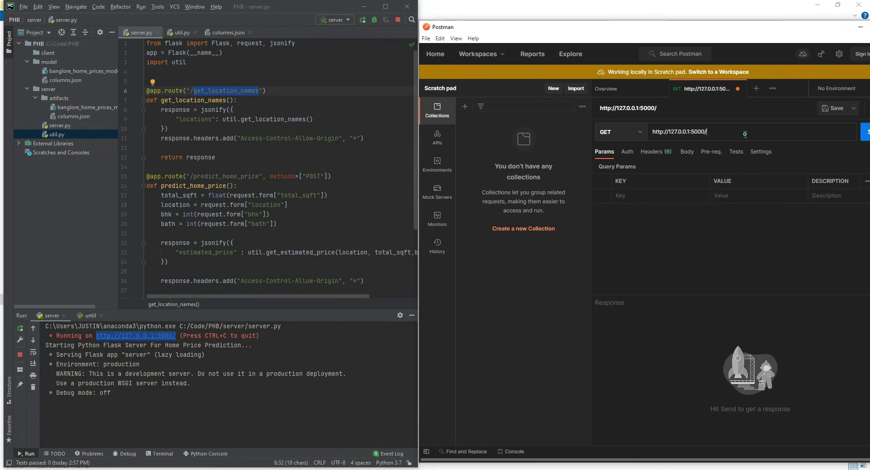
{"action": "key", "text": "ctrl+v"}
{"action": "left_click_drag", "start_coordinate": [804, 31], "coordinate": [764, 30]}
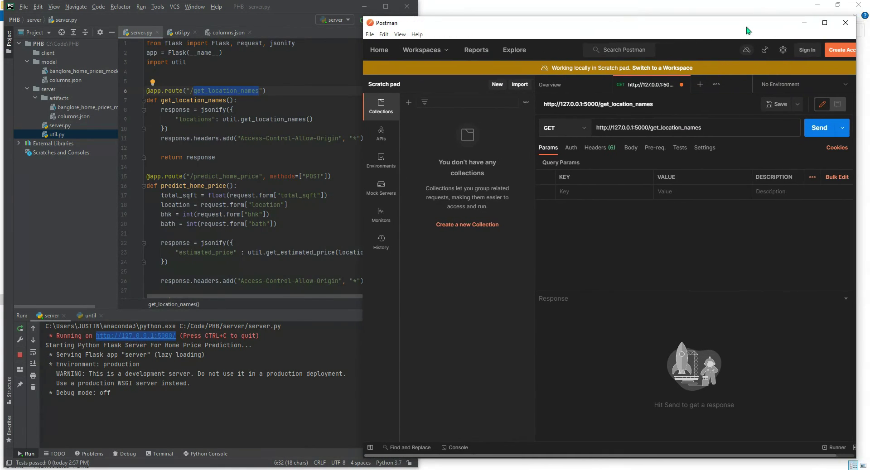
{"action": "left_click", "coordinate": [835, 127]}
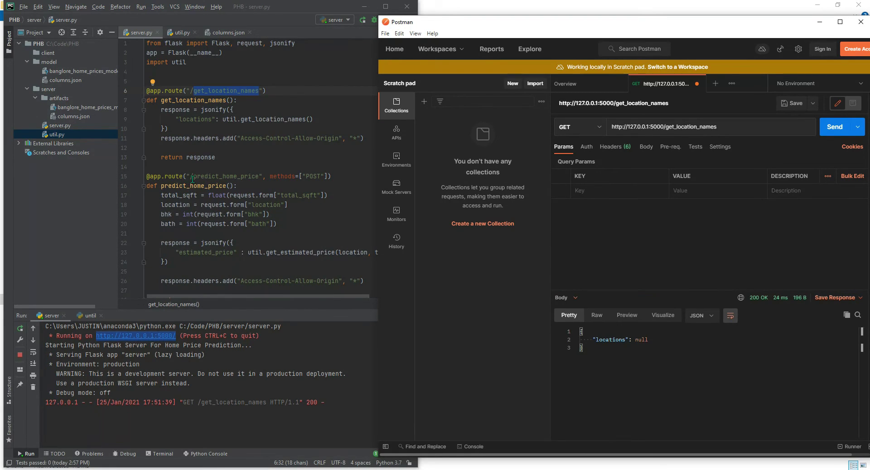
Step: Replace the route in the request URL with predict_home_price copied from server.py and send the GET request
{"action": "left_click_drag", "start_coordinate": [193, 179], "coordinate": [259, 177]}
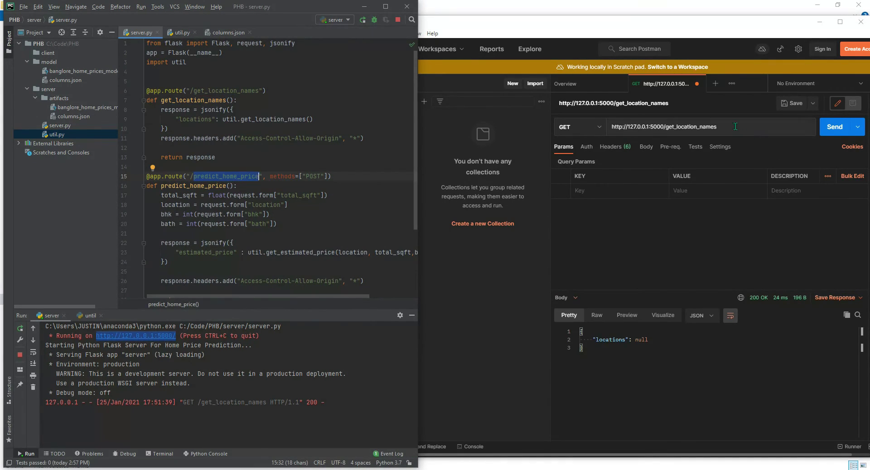
{"action": "key", "text": "ctrl+c"}
{"action": "double_click", "coordinate": [682, 127]}
{"action": "key", "text": "ctrl+v"}
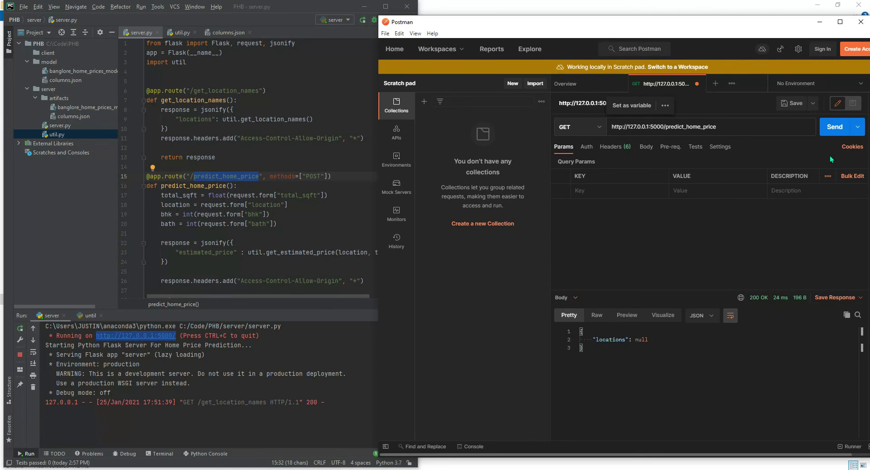
{"action": "left_click", "coordinate": [835, 127]}
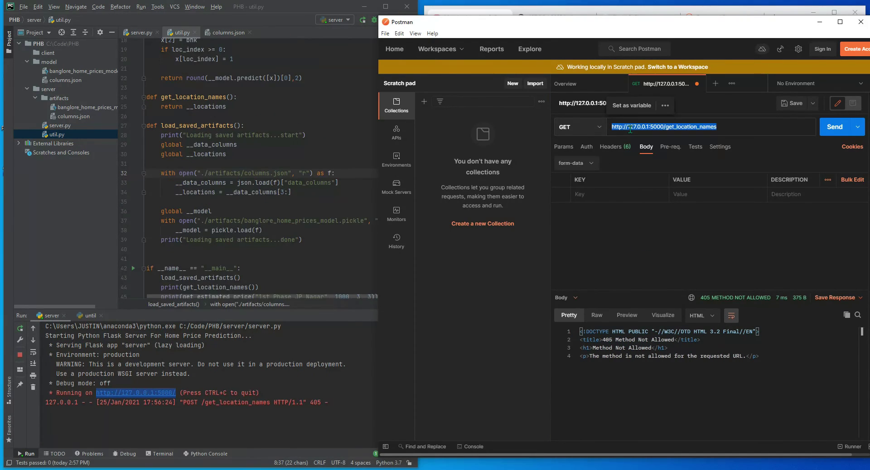
{"action": "left_click_drag", "start_coordinate": [96, 393], "coordinate": [178, 395]}
{"action": "left_click", "coordinate": [124, 387]}
{"action": "left_click_drag", "start_coordinate": [96, 393], "coordinate": [175, 394]}
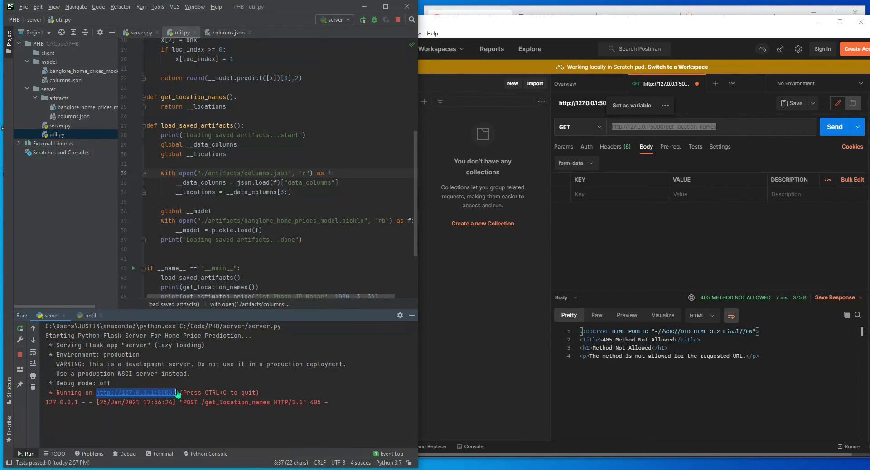
{"action": "right_click", "coordinate": [173, 392]}
{"action": "left_click", "coordinate": [186, 395]}
{"action": "left_click", "coordinate": [720, 130]}
{"action": "key", "text": "ctrl+v"}
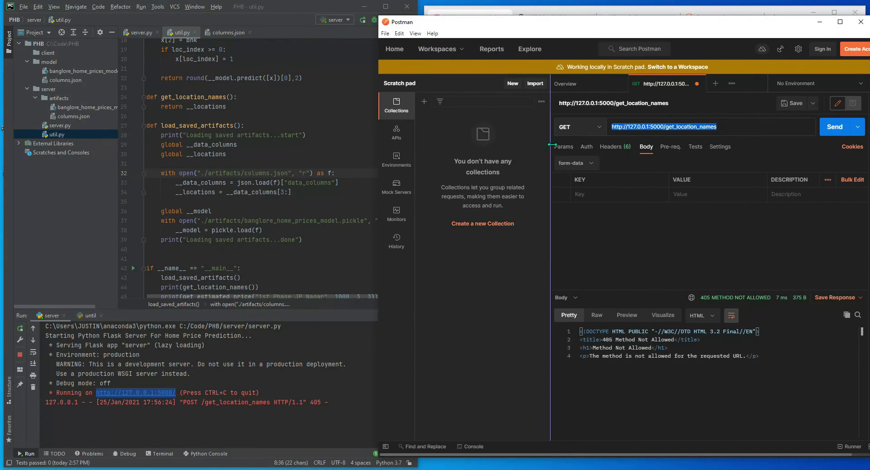
Step: Append get_location_names, copied from its function definition in util.py in PyCharm, to the Postman request URL
{"action": "key", "text": "alt+Tab"}
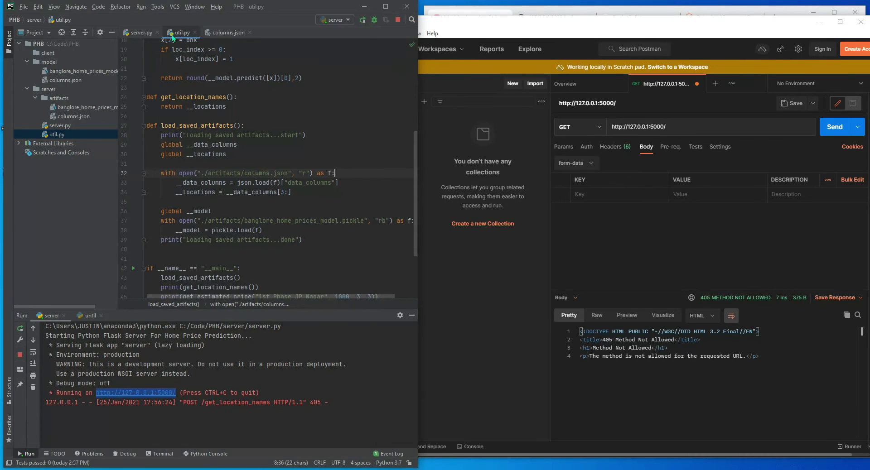
{"action": "key", "text": "ctrl+Tab"}
{"action": "key", "text": "ctrl+Tab"}
{"action": "left_click_drag", "start_coordinate": [161, 97], "coordinate": [227, 97]}
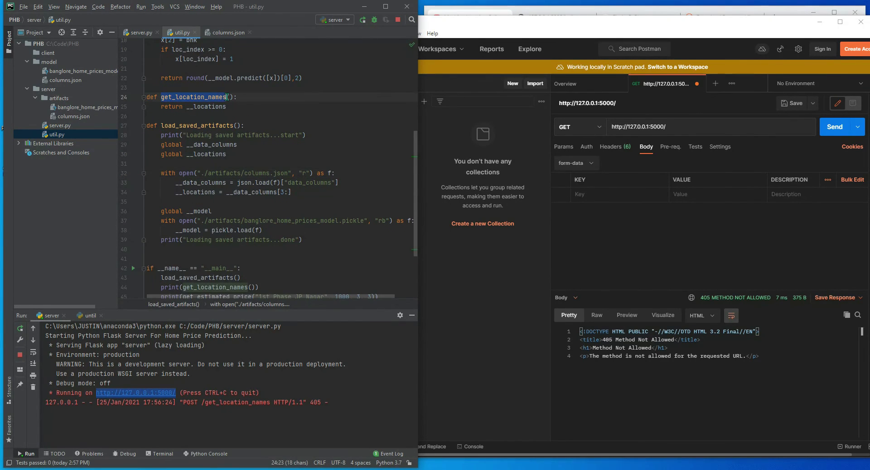
{"action": "left_click", "coordinate": [684, 124]}
{"action": "key", "text": "ctrl+v"}
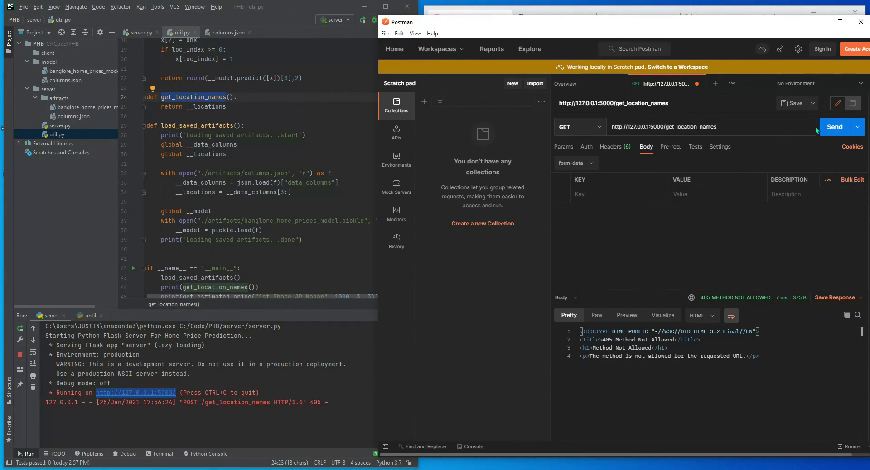
Step: Send the GET request to get_location_names and display the response body in raw form
{"action": "left_click", "coordinate": [833, 126]}
{"action": "left_click", "coordinate": [597, 315]}
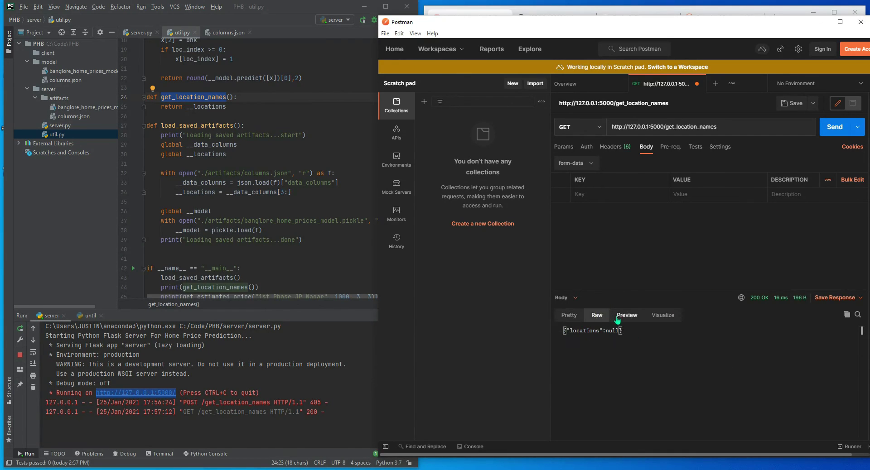